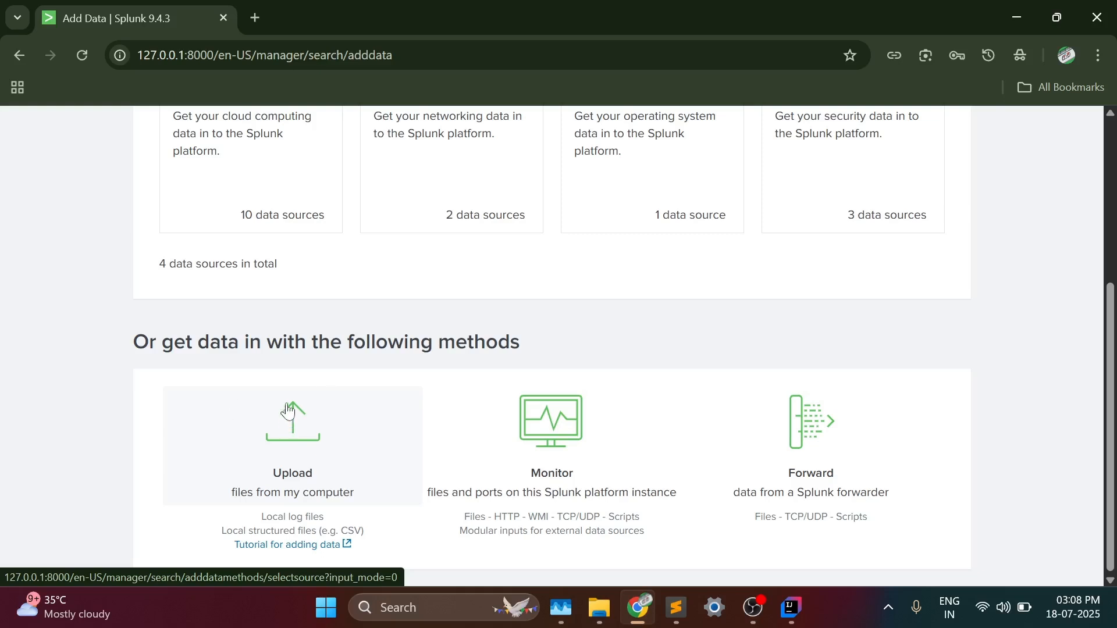
- Open the Add Data page, choose uploading files from the computer, and open the file selection dialog
scroll(412, 353, "up", 1)
scroll(411, 353, "up", 4)
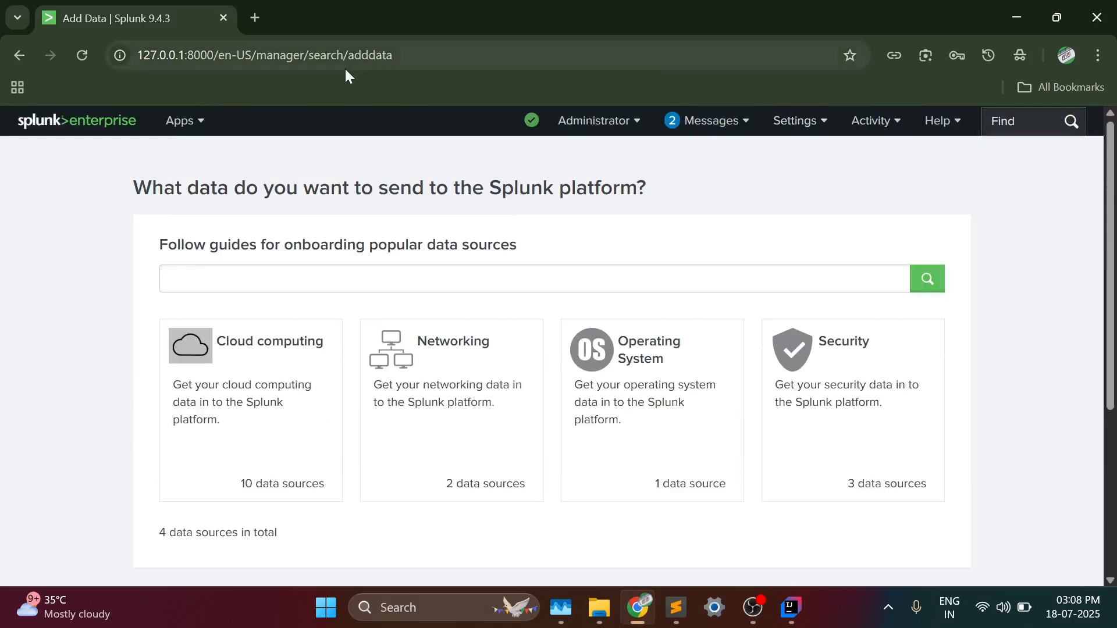
left_click(814, 120)
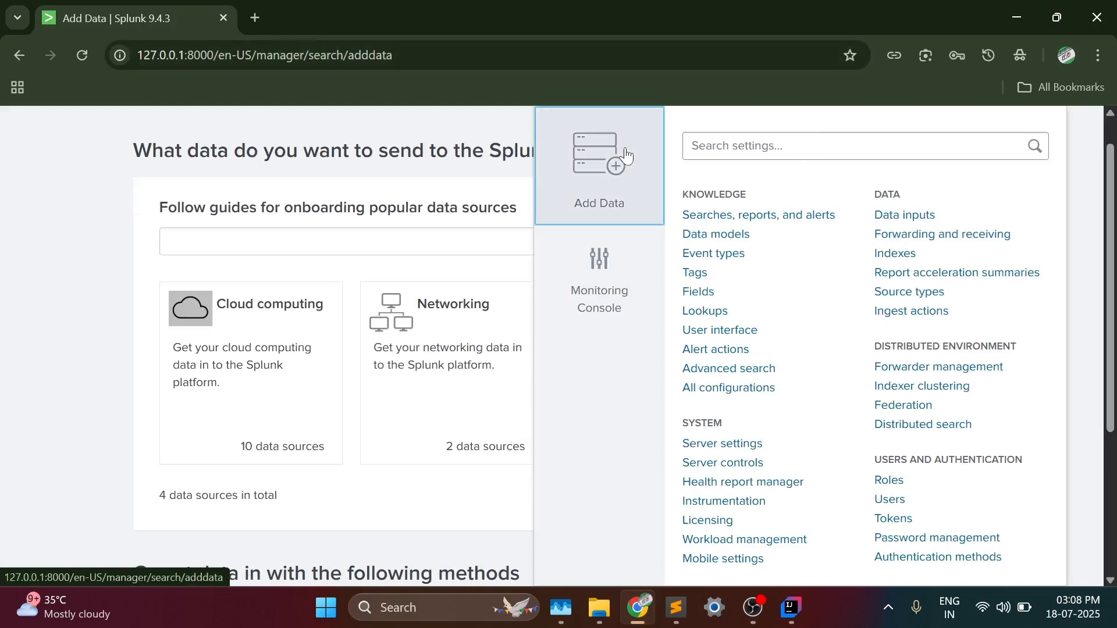
left_click(575, 166)
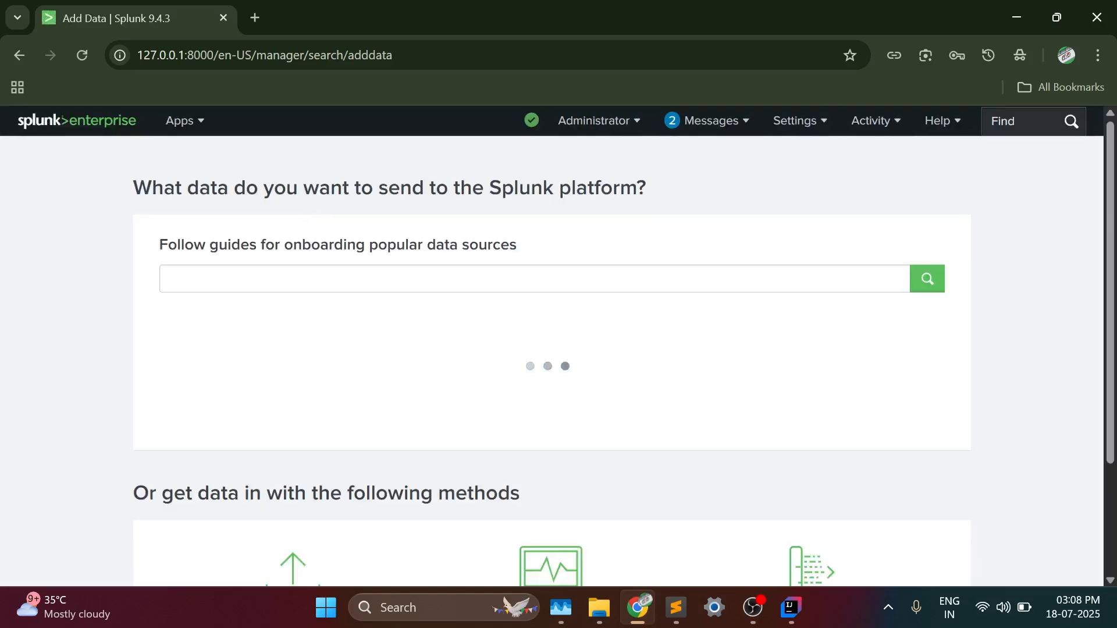
scroll(314, 291, "down", 3)
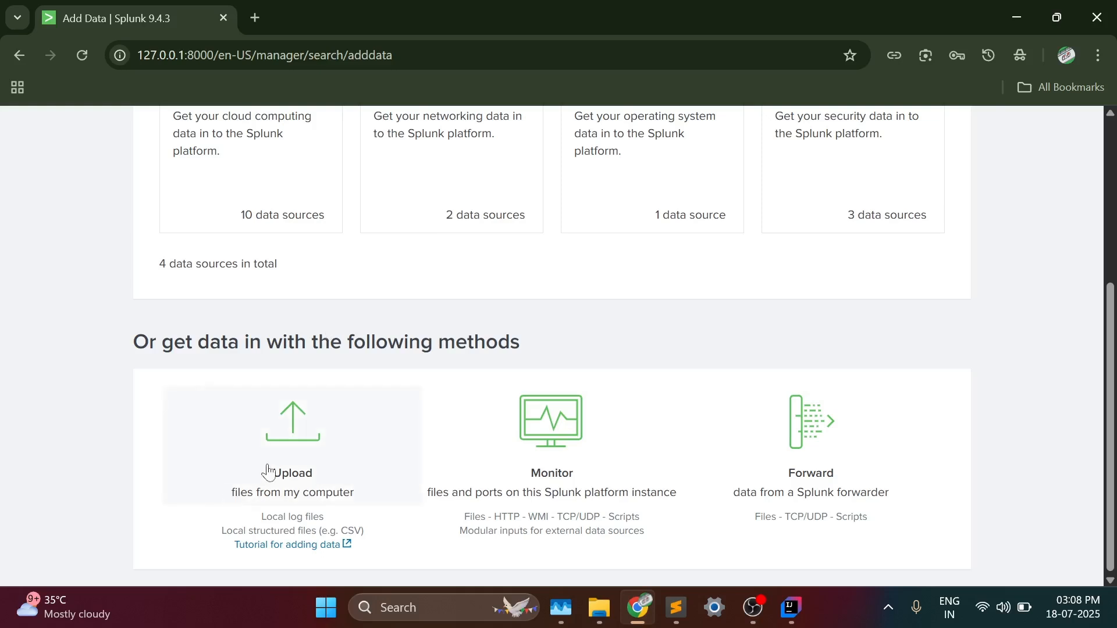
left_click(289, 435)
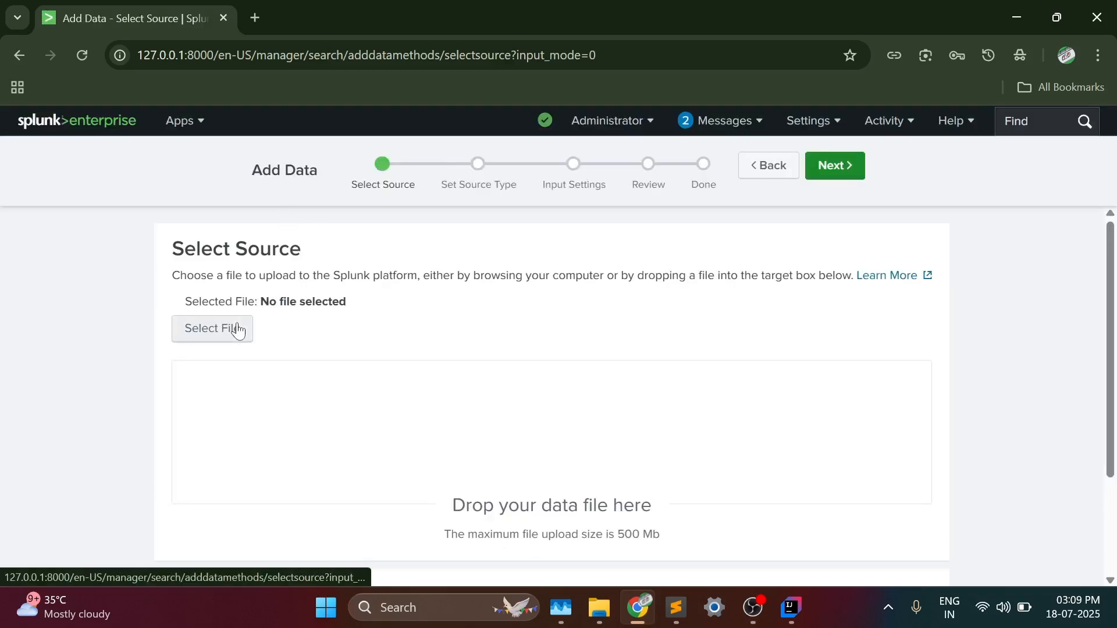
left_click(238, 329)
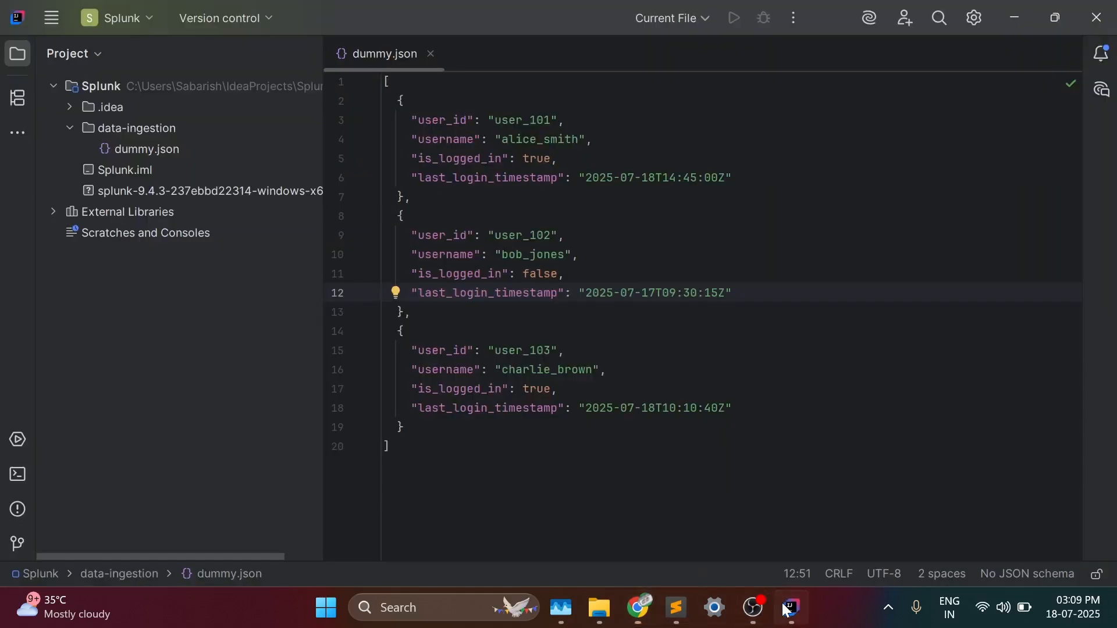
- Switch to IntelliJ IDEA and examine the user login records in dummy.json
left_click(793, 608)
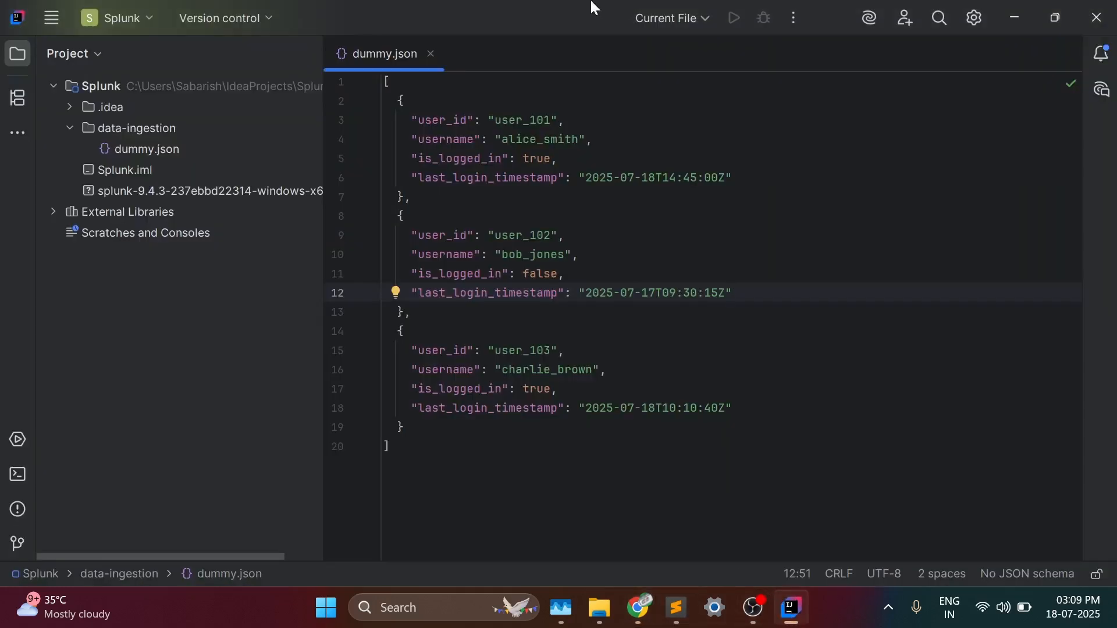
left_click(390, 82)
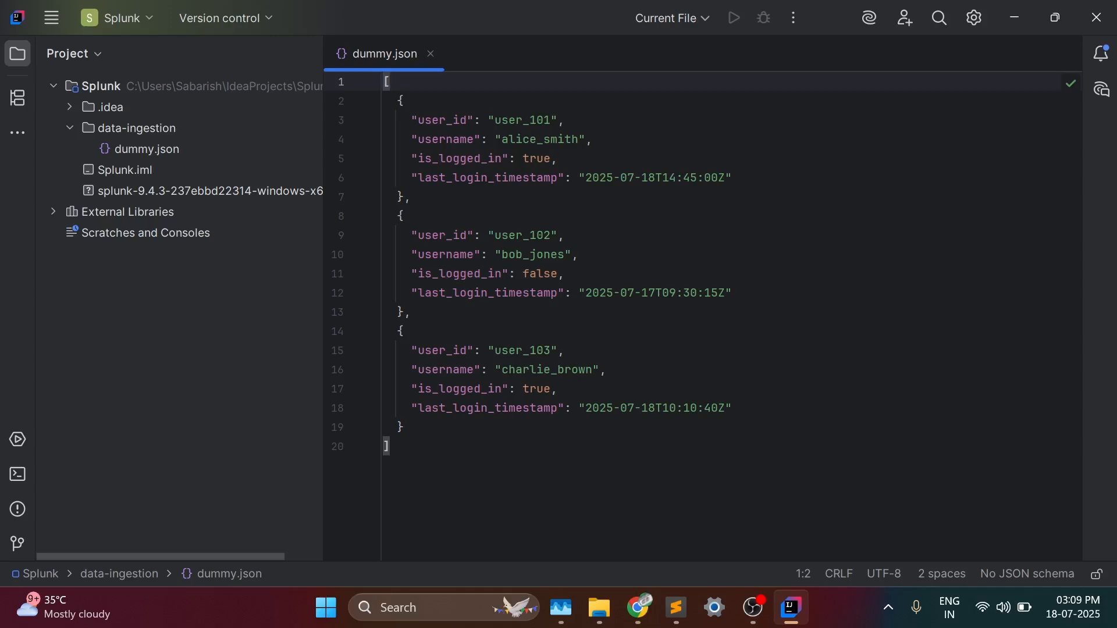
left_click_drag(502, 139, 592, 139)
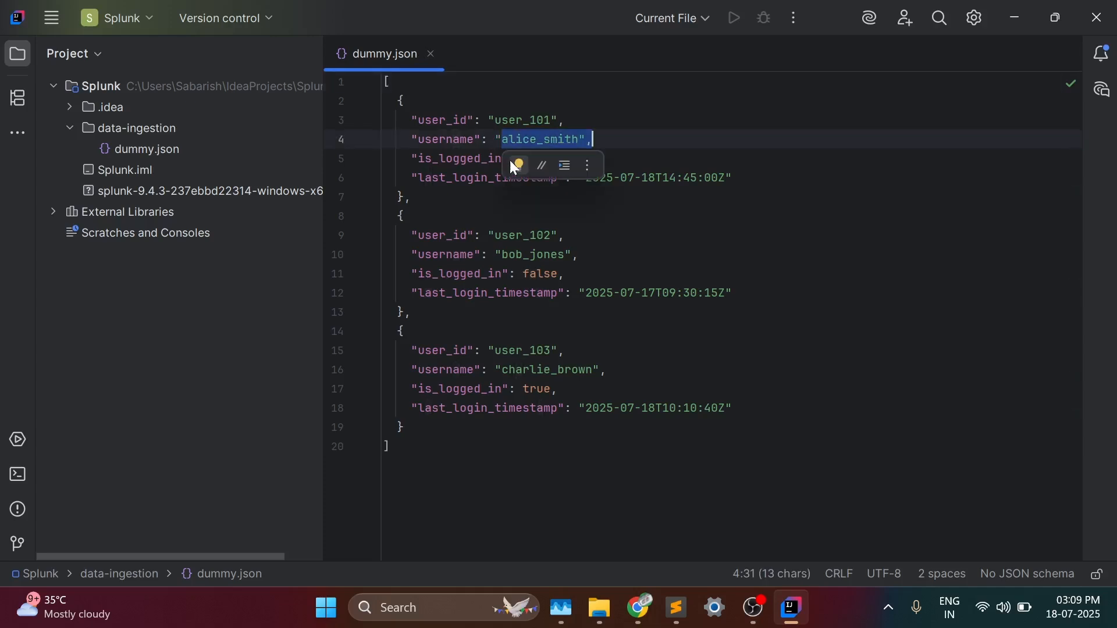
key("Down")
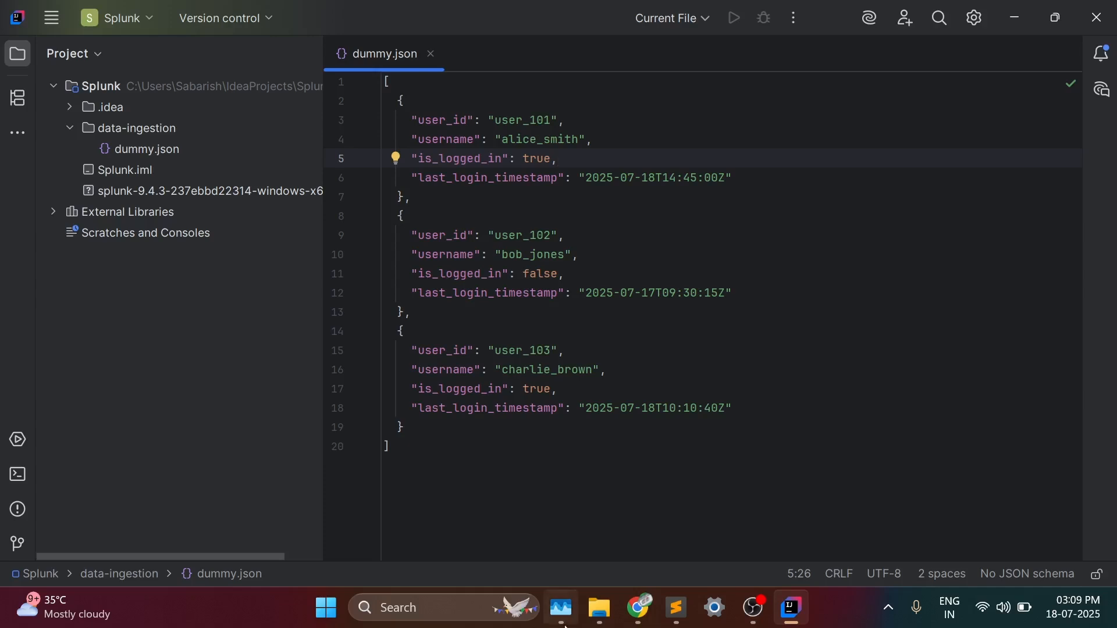
- Return to Splunk in Chrome, upload dummy.json from the data-ingestion folder, and proceed to the source type stage
left_click(638, 608)
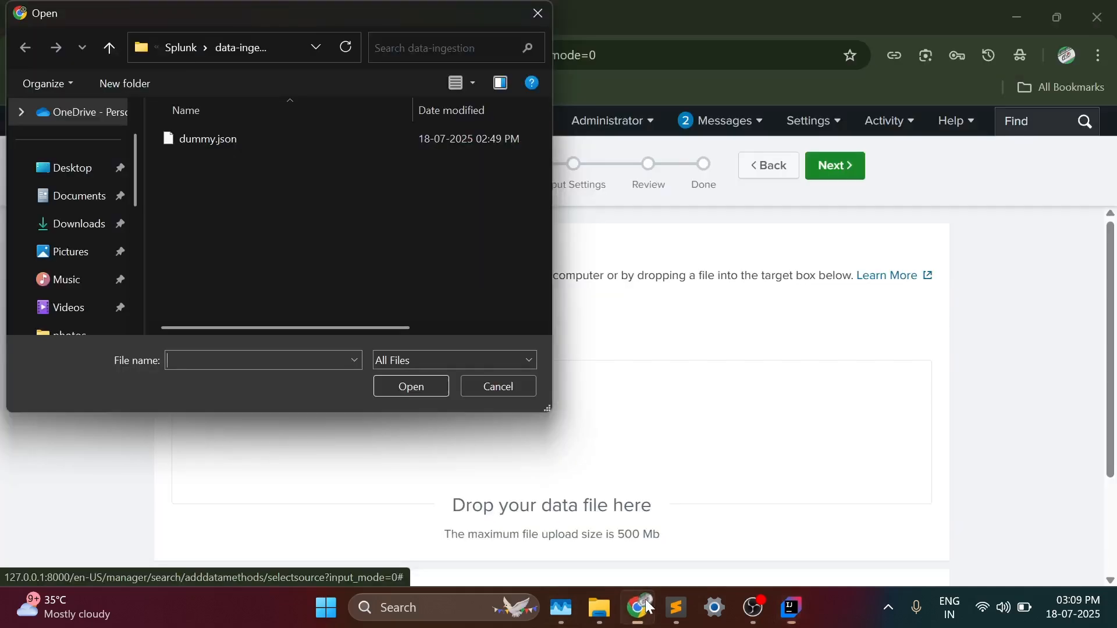
left_click(216, 144)
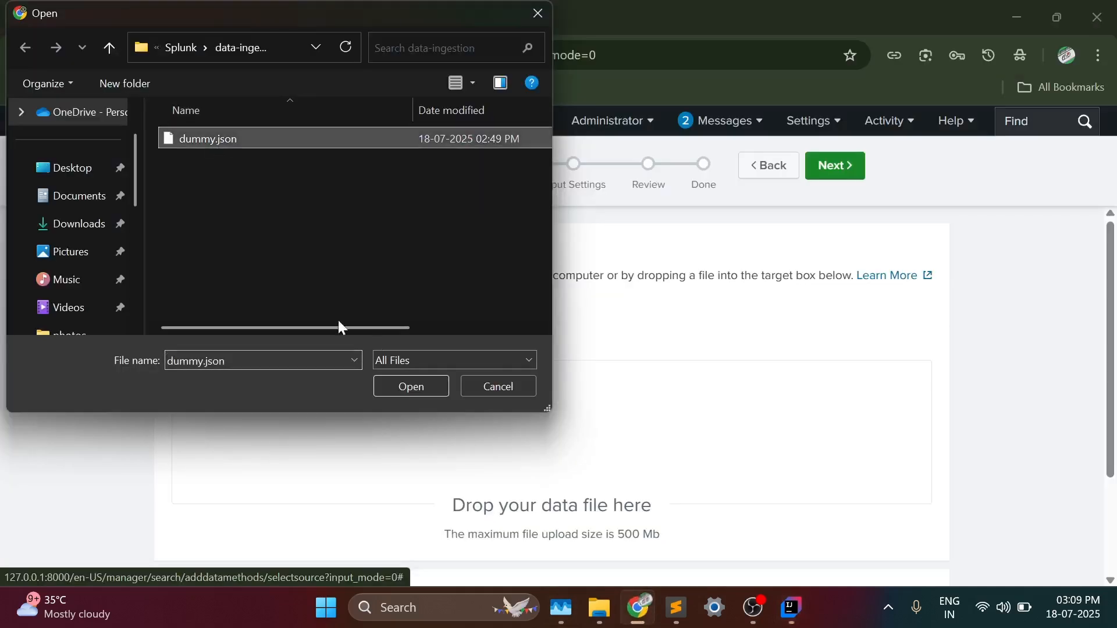
left_click(419, 385)
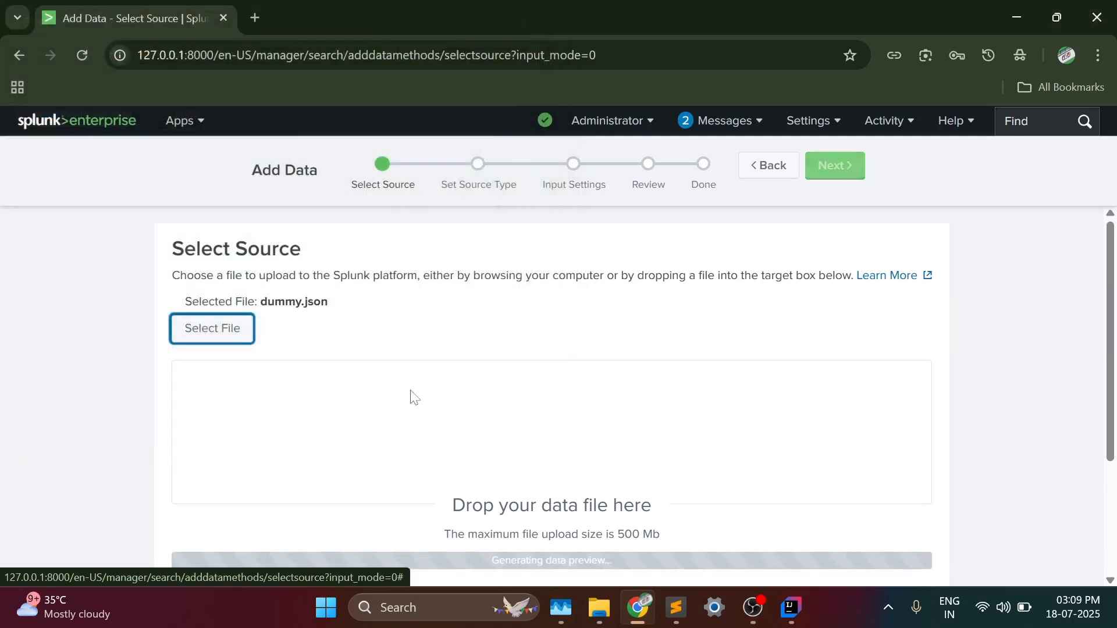
scroll(390, 371, "down", 3)
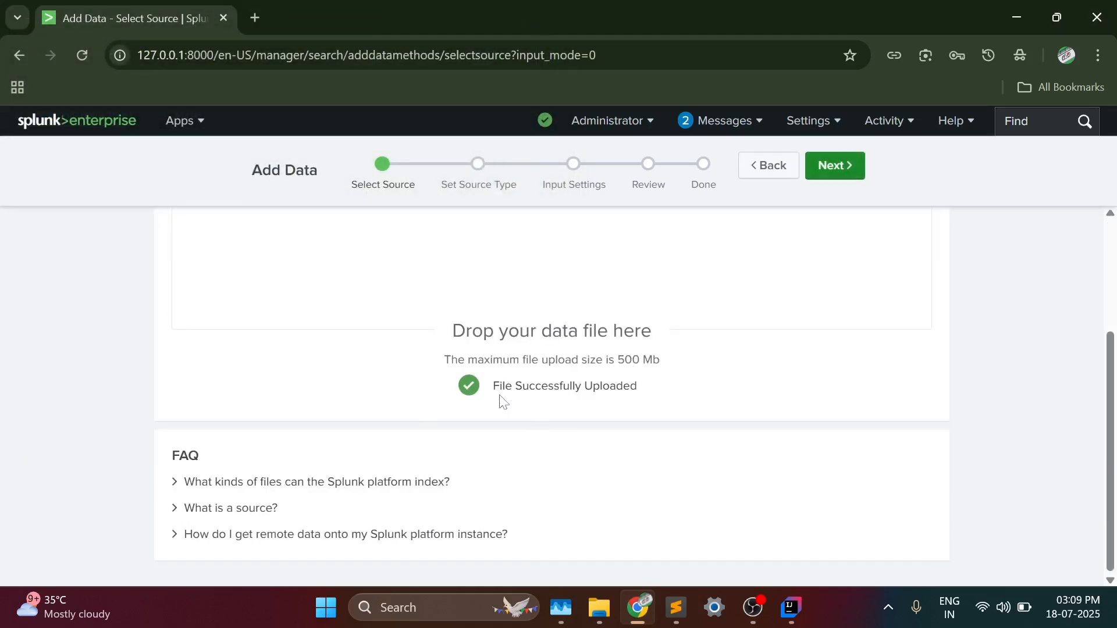
scroll(317, 307, "up", 3)
left_click(835, 166)
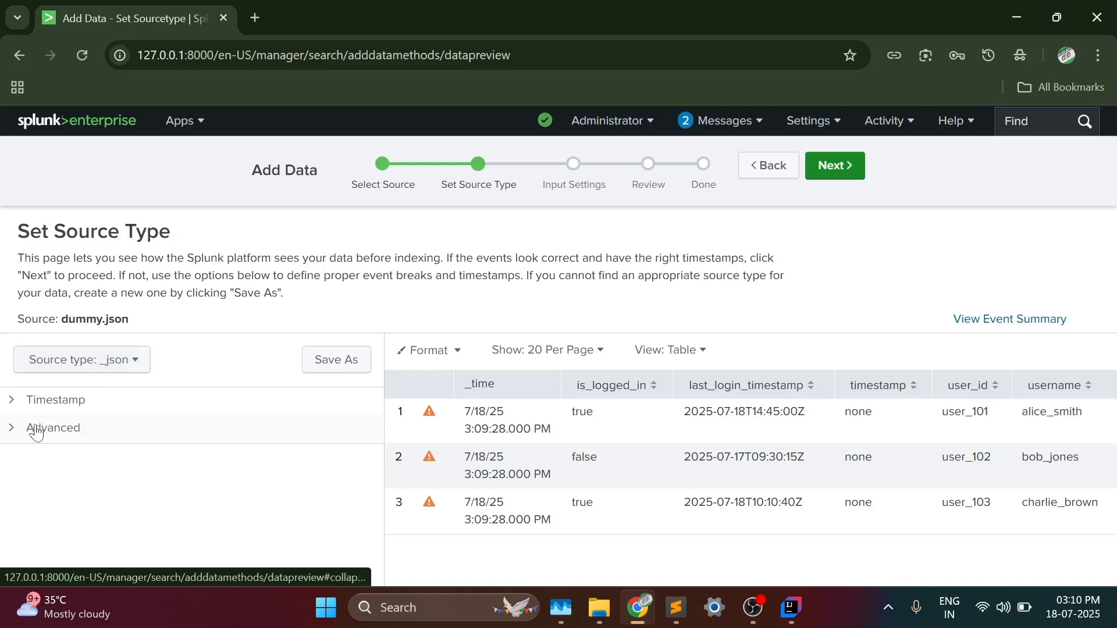
- Expand and examine the advanced settings of the _json source type
left_click(13, 432)
scroll(157, 427, "down", 5)
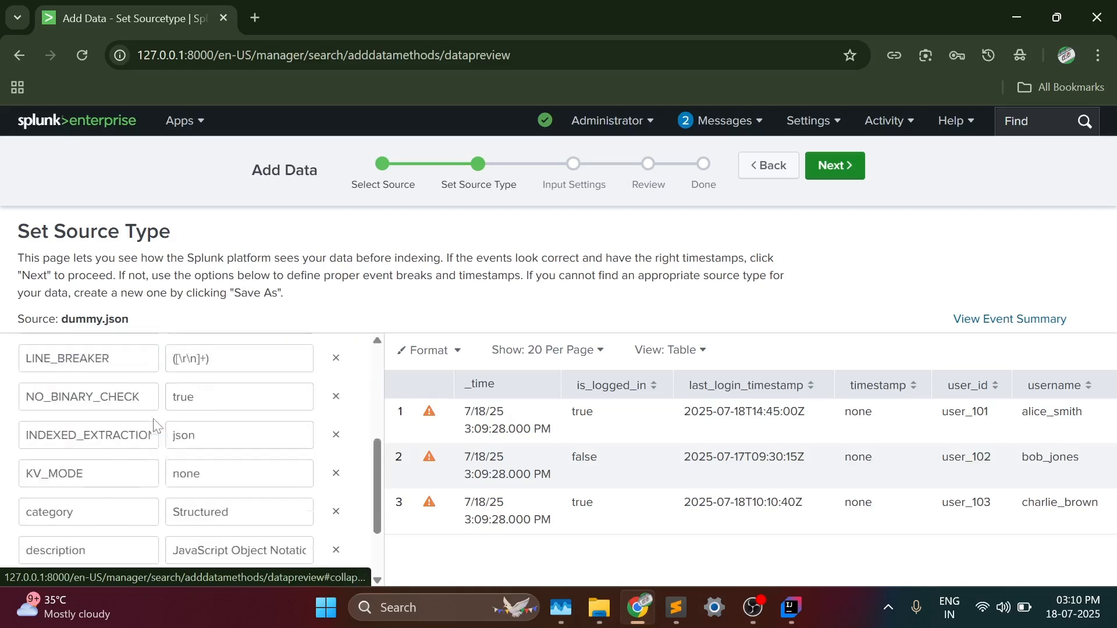
scroll(156, 425, "up", 5)
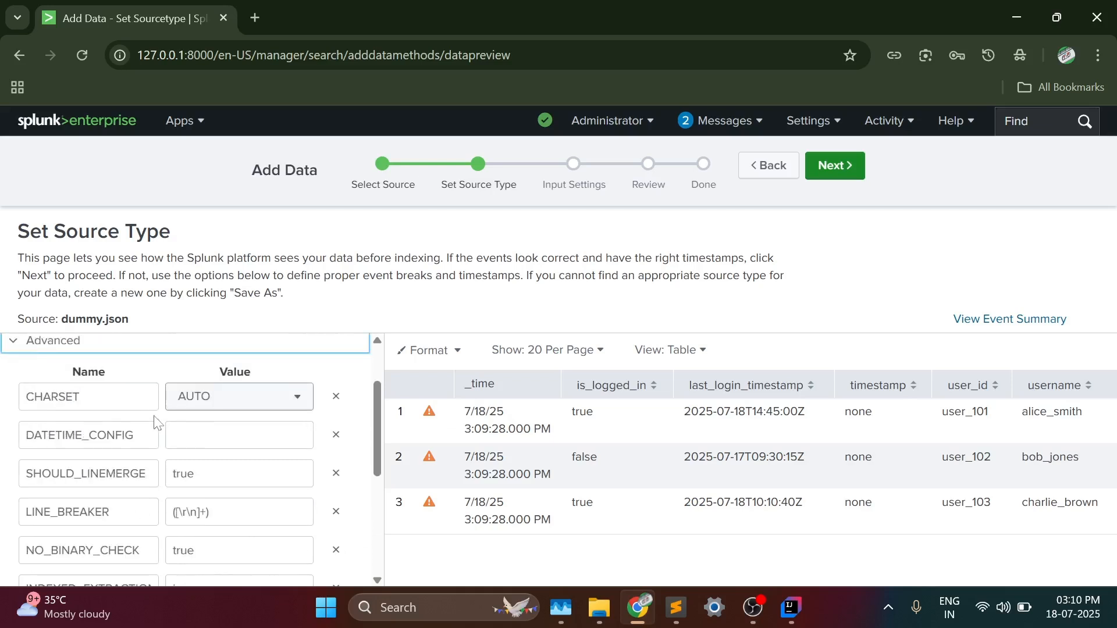
scroll(156, 424, "down", 5)
scroll(156, 424, "up", 5)
scroll(186, 460, "down", 2)
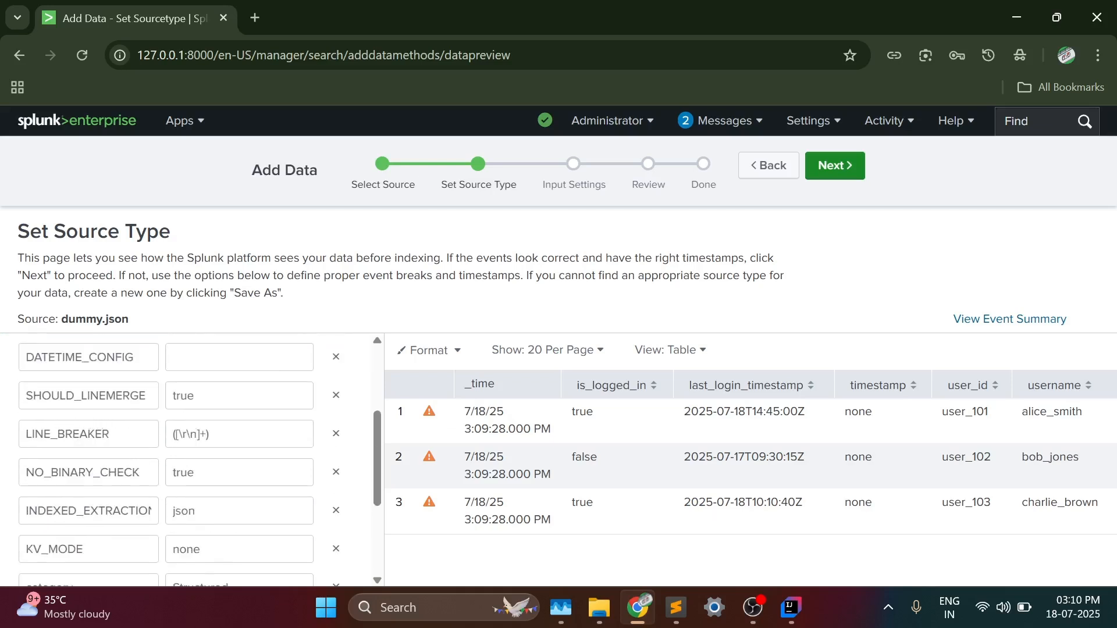
scroll(180, 427, "down", 3)
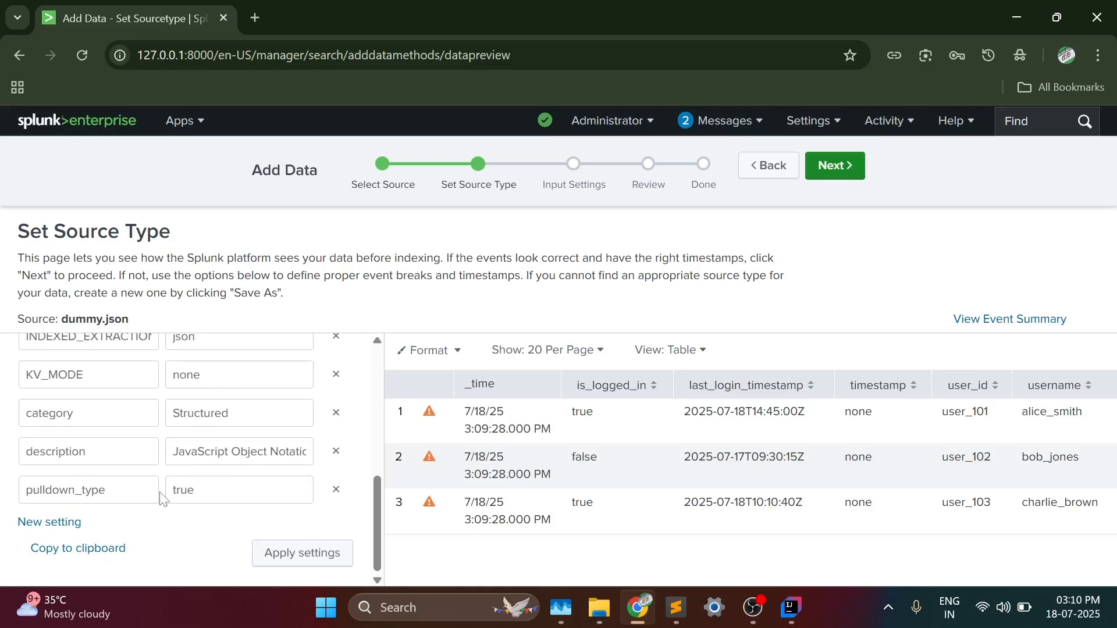
scroll(214, 520, "up", 5)
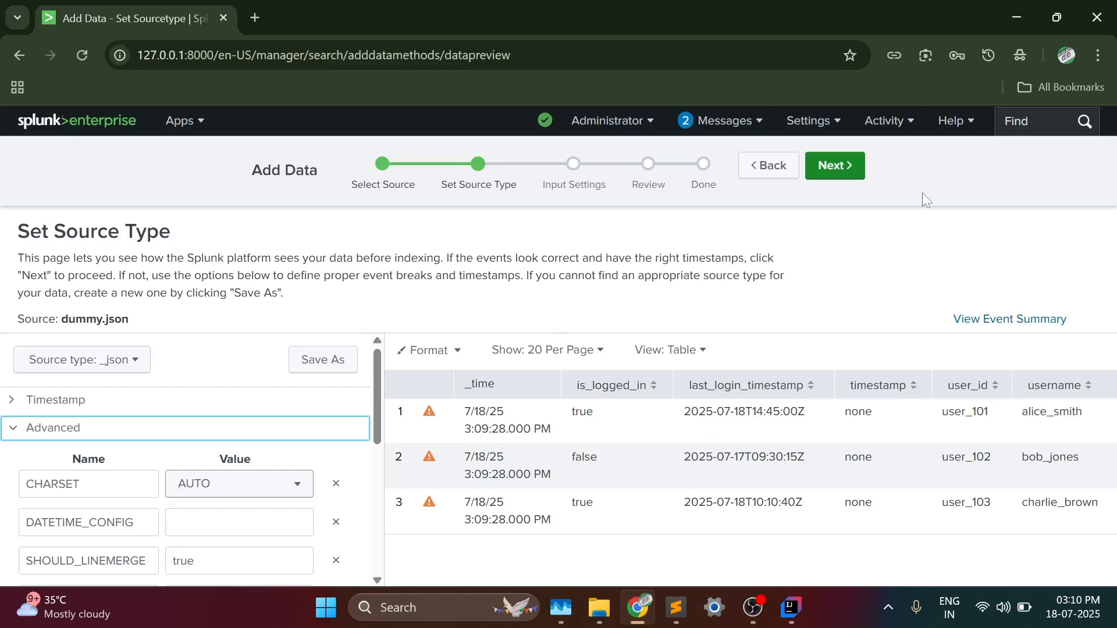
- Proceed to the input settings with the _json source type and set the host field value to host-01
left_click(840, 167)
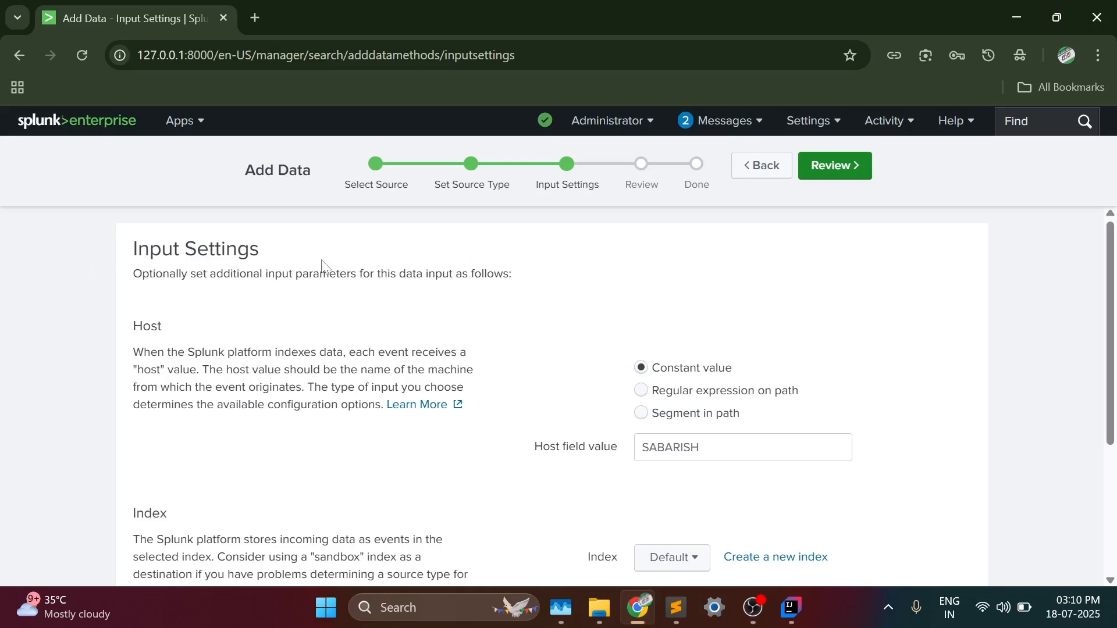
double_click(669, 447)
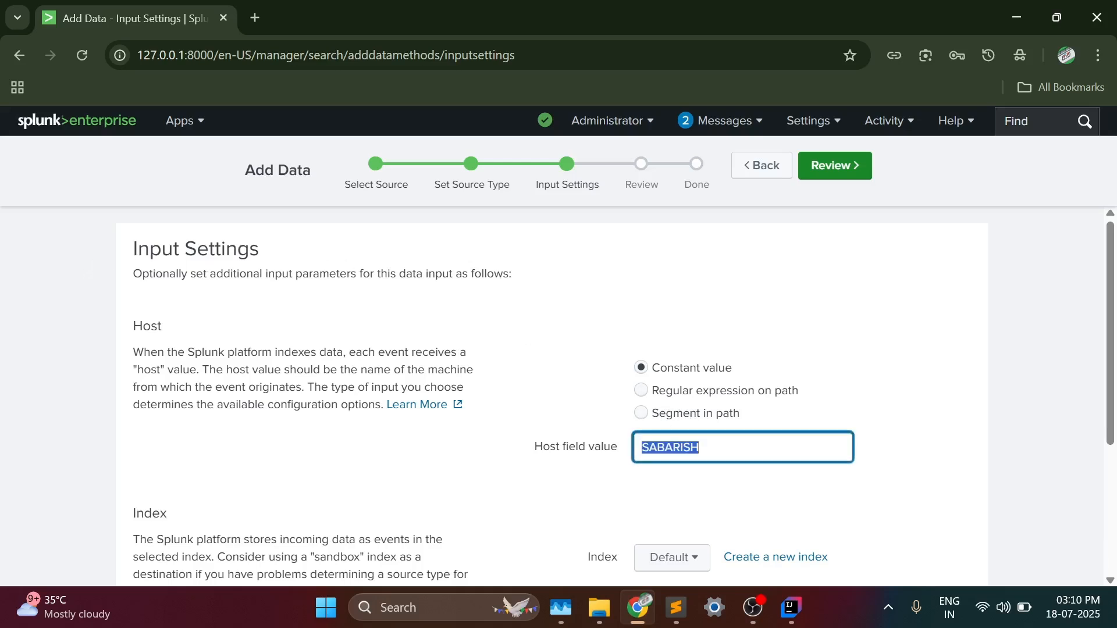
key("BackSpace")
type("host-01")
- Create a new events index named idx-user-login-status for the uploaded data and proceed to the review stage
scroll(663, 466, "down", 3)
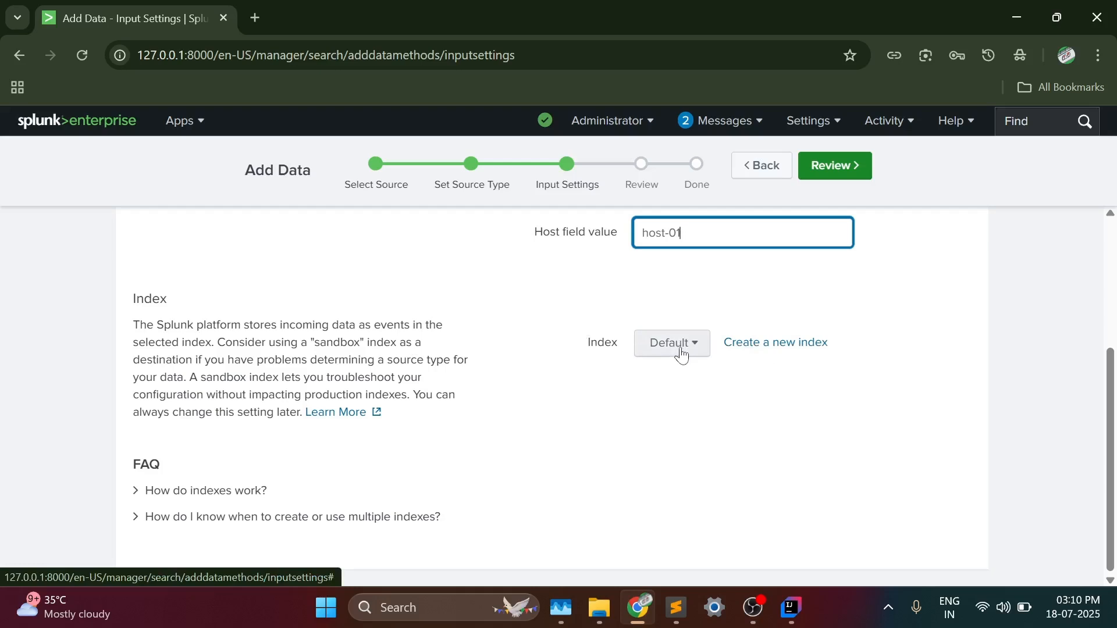
left_click(772, 346)
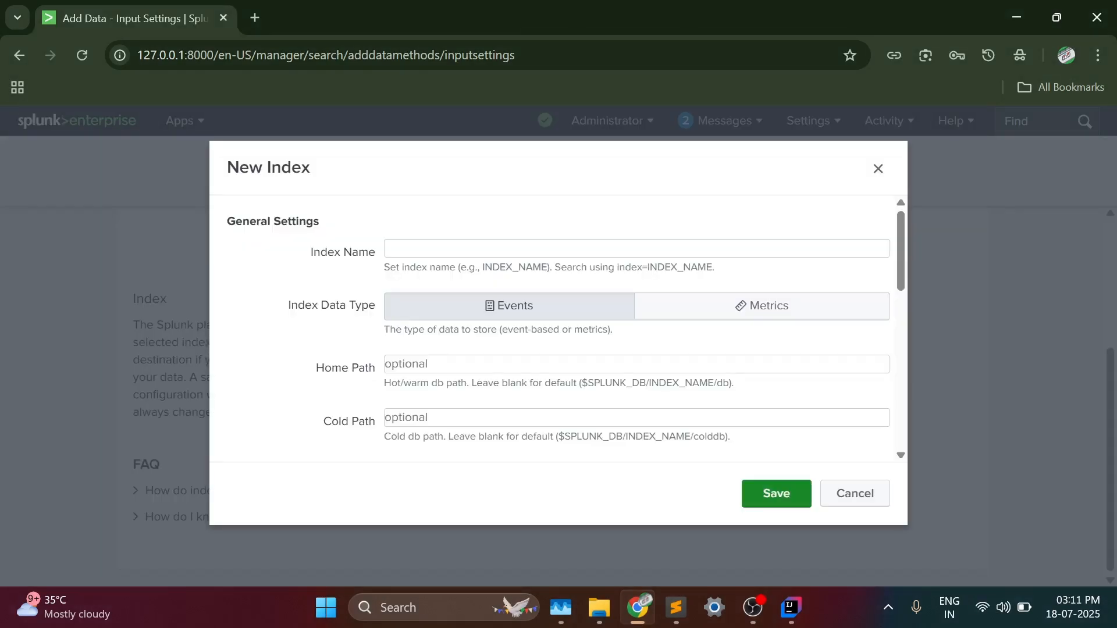
type("idx-user-login-status")
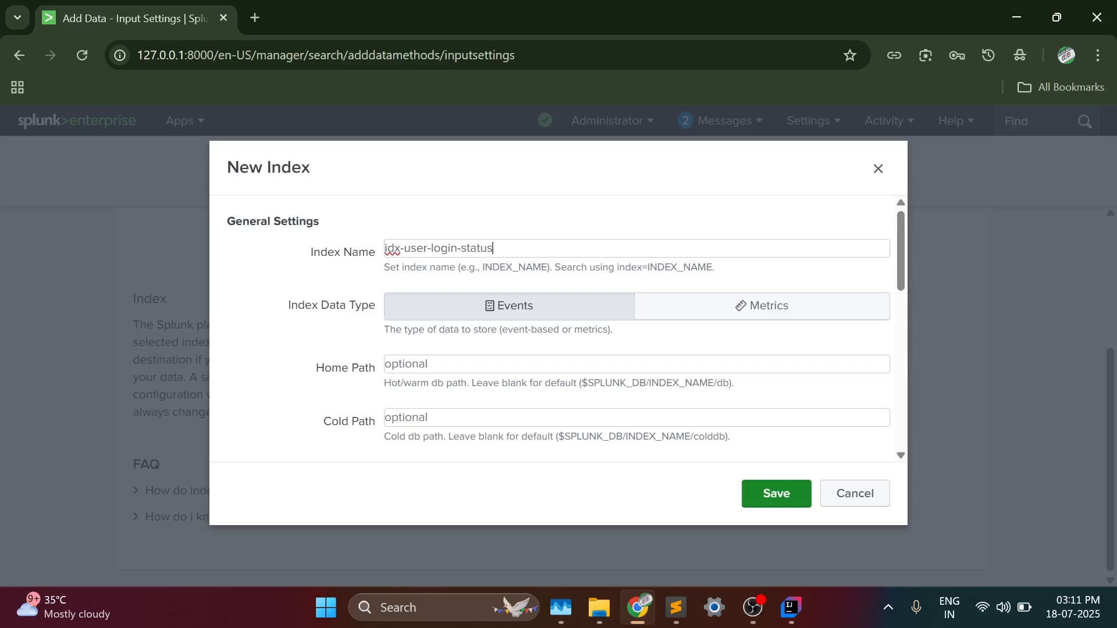
scroll(406, 328, "down", 9)
scroll(406, 327, "up", 5)
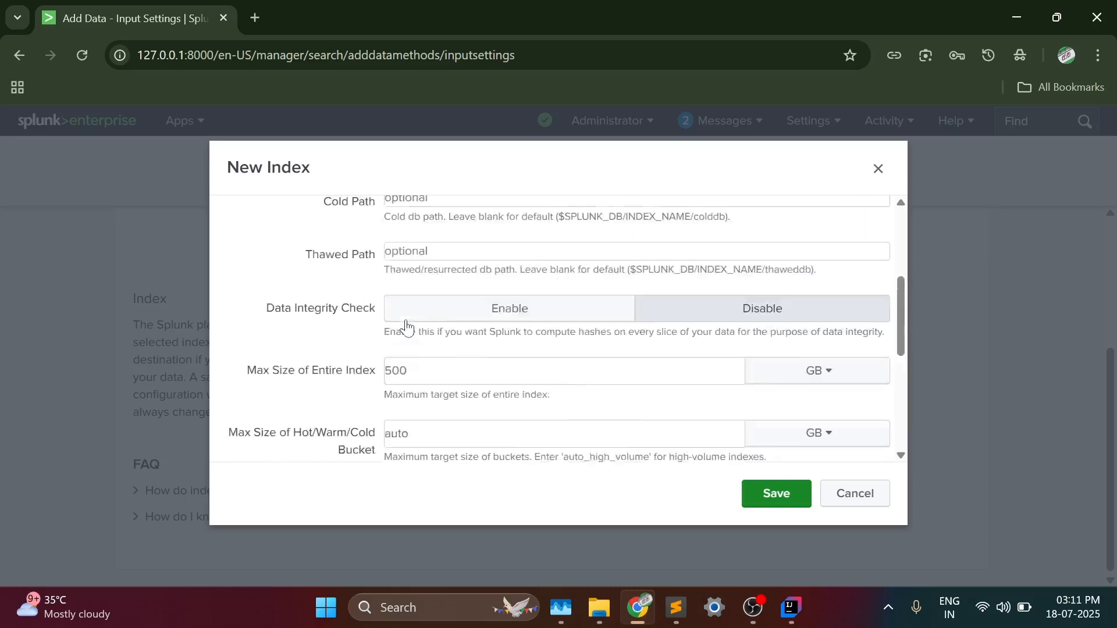
scroll(406, 327, "down", 5)
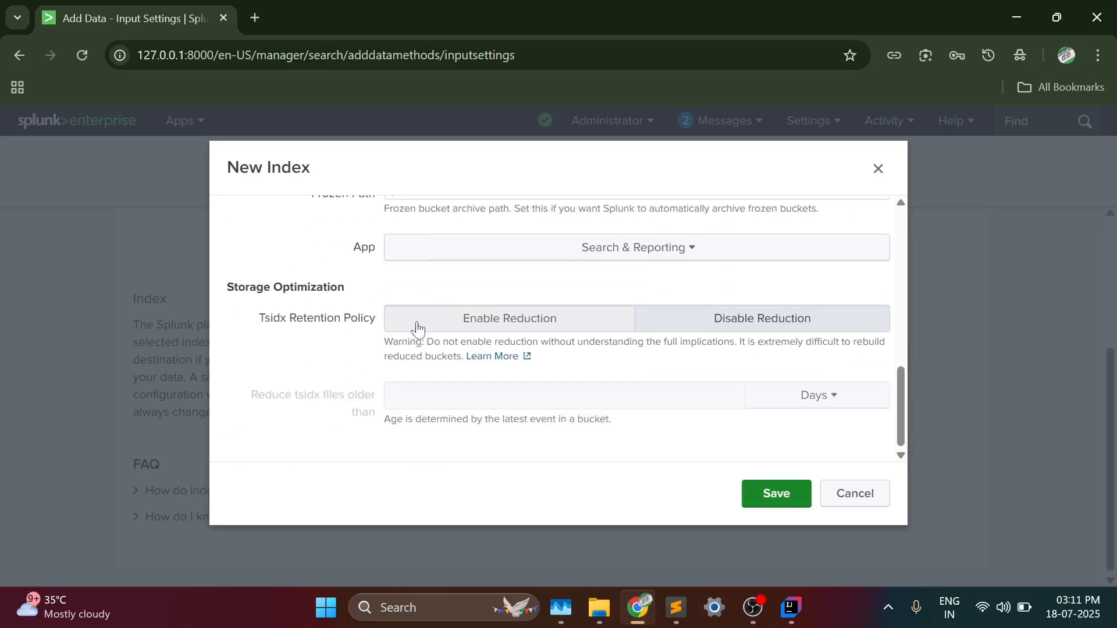
scroll(683, 392, "up", 10)
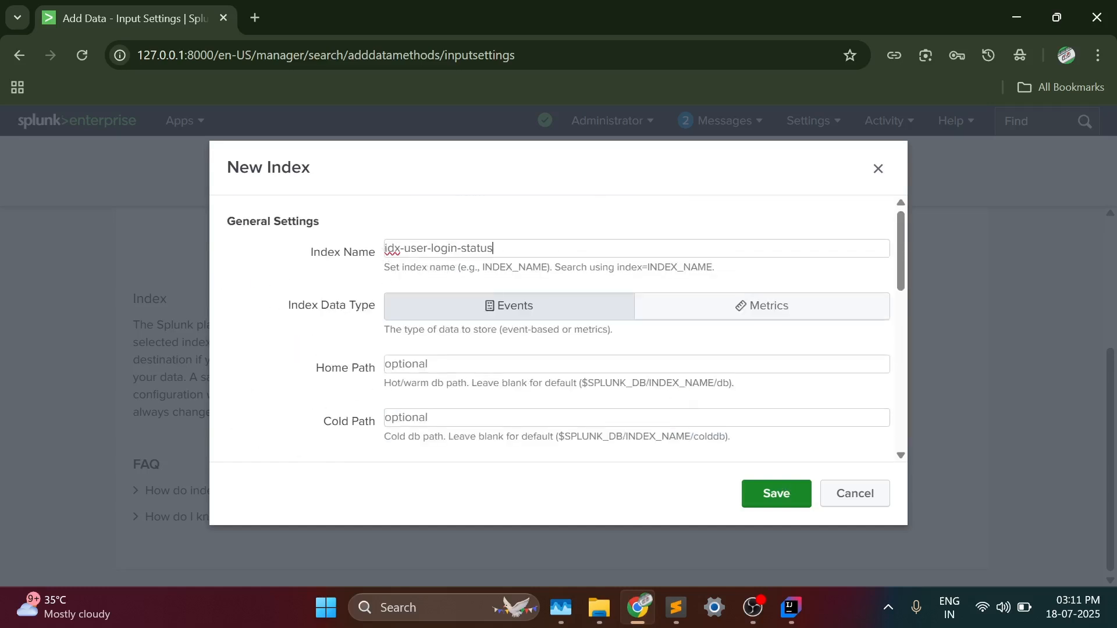
left_click_drag(388, 249, 672, 447)
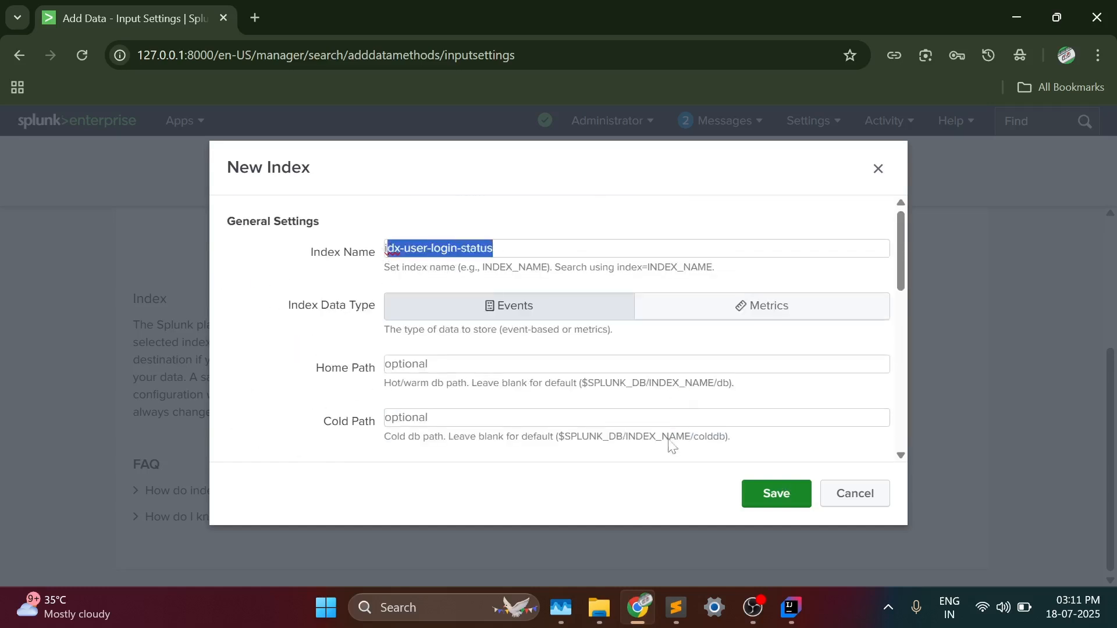
left_click(771, 492)
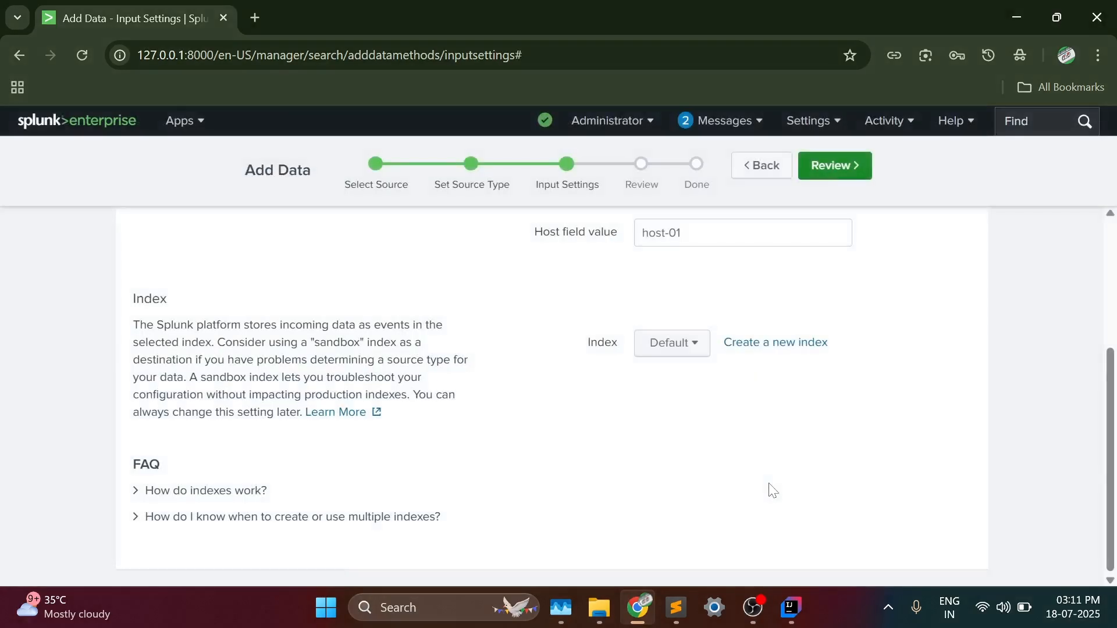
scroll(541, 309, "up", 4)
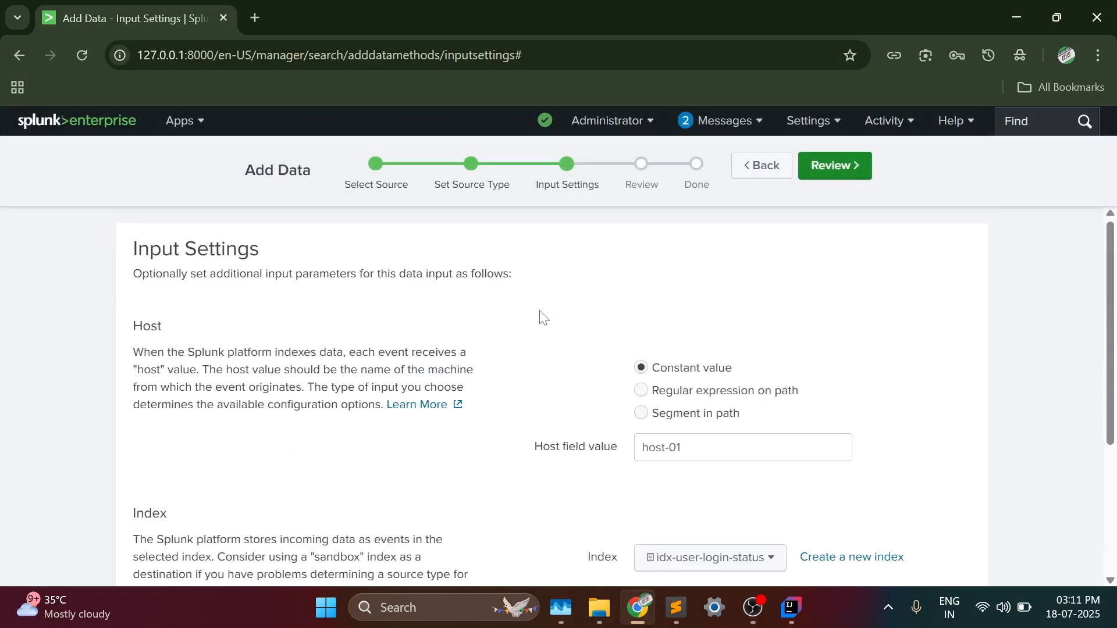
left_click(843, 169)
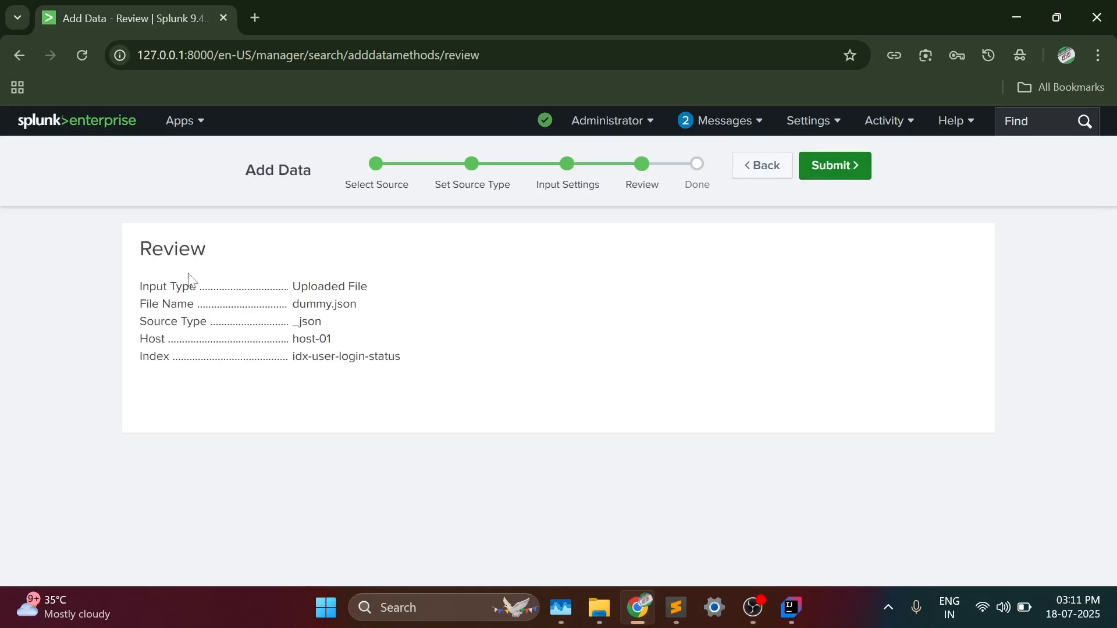
- Check the input type and file name in the review summary, and view dummy.json in IntelliJ IDEA
left_click_drag(372, 288, 205, 300)
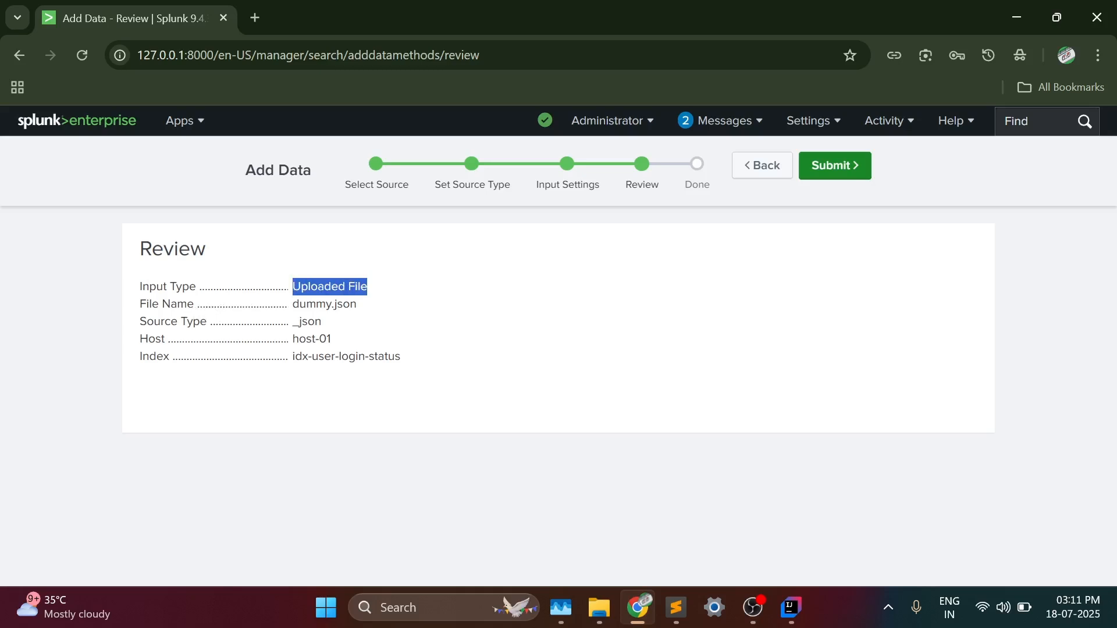
left_click_drag(290, 304, 363, 308)
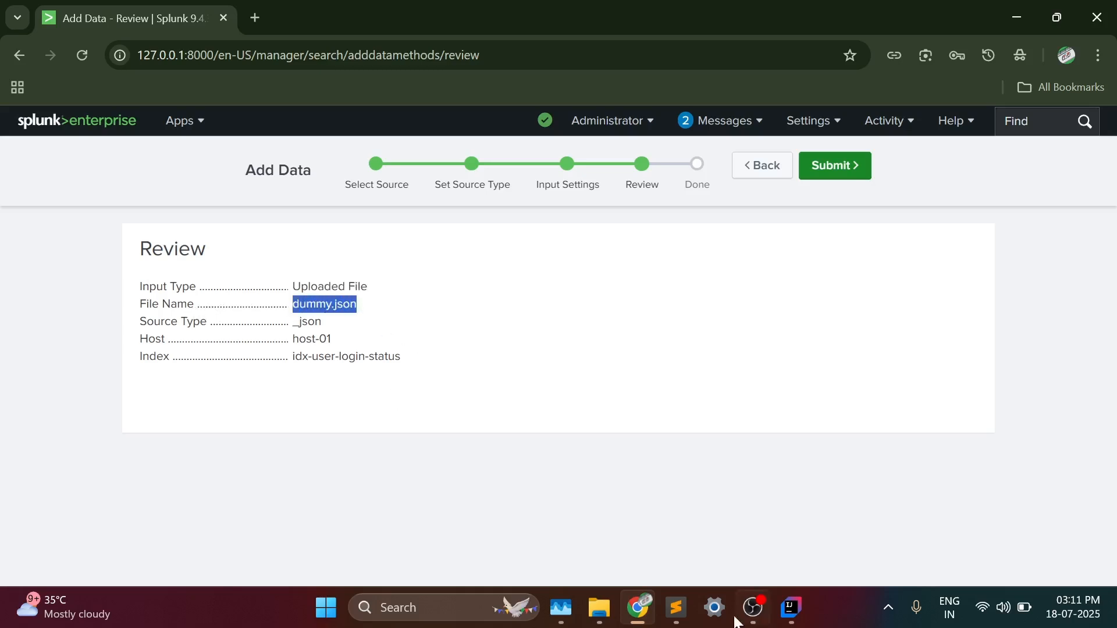
left_click(792, 608)
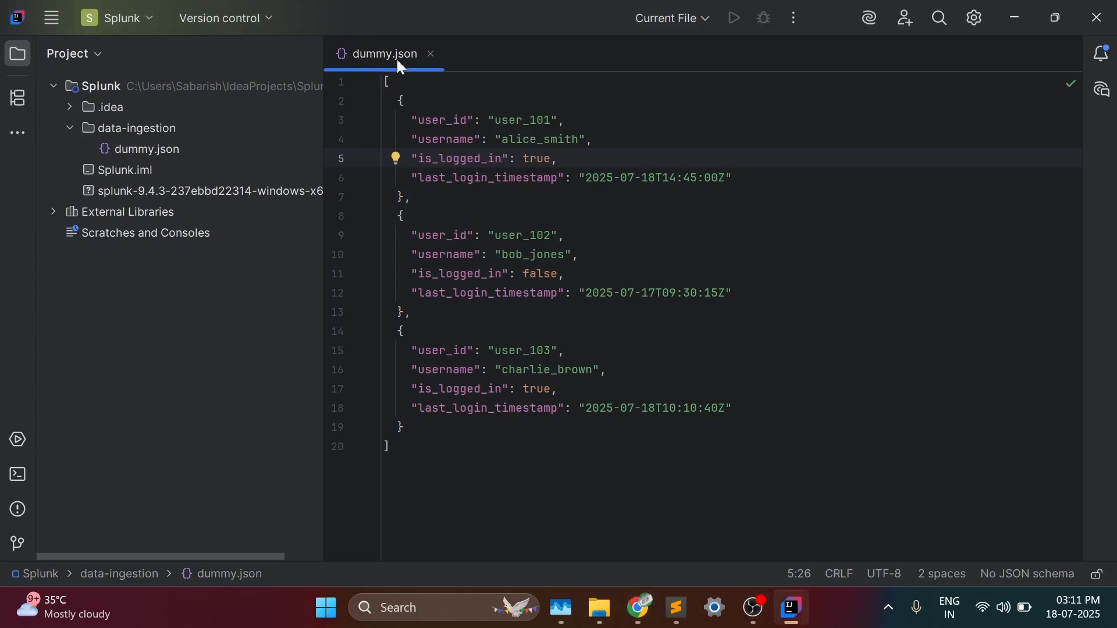
- Switch back to Splunk in Chrome, check the source type and host in the review summary, and submit the upload
left_click(643, 612)
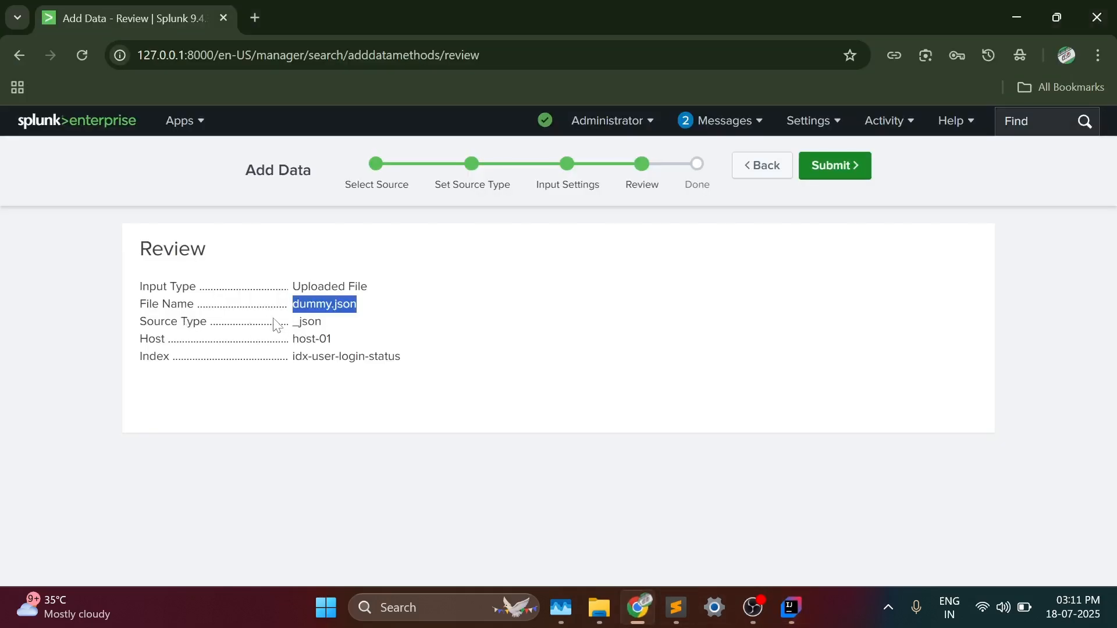
double_click(319, 323)
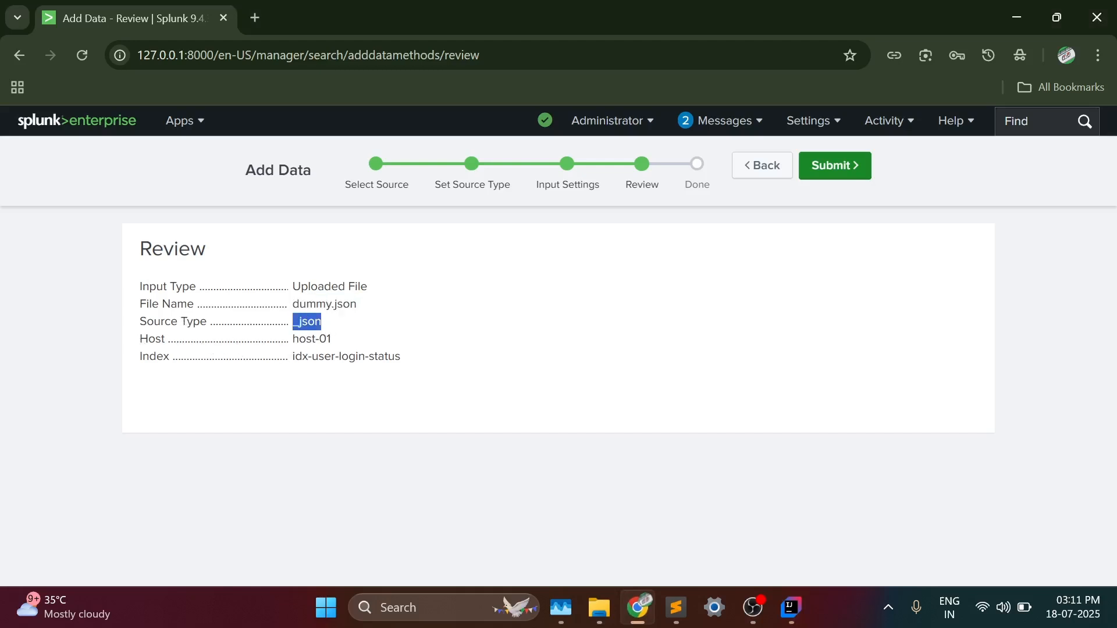
left_click_drag(292, 339, 331, 340)
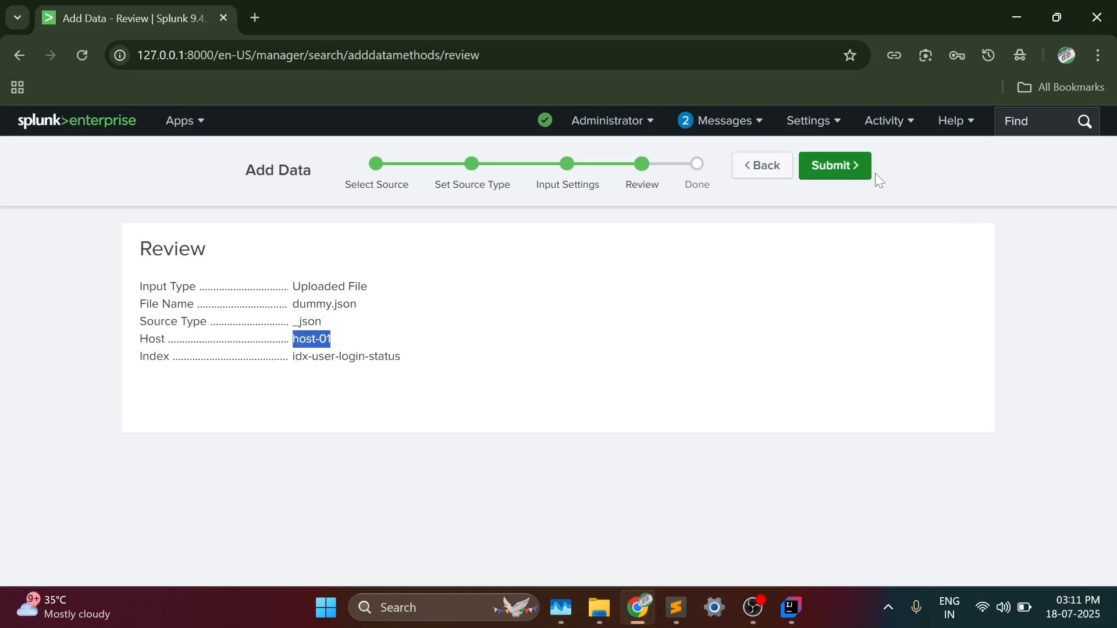
left_click(840, 174)
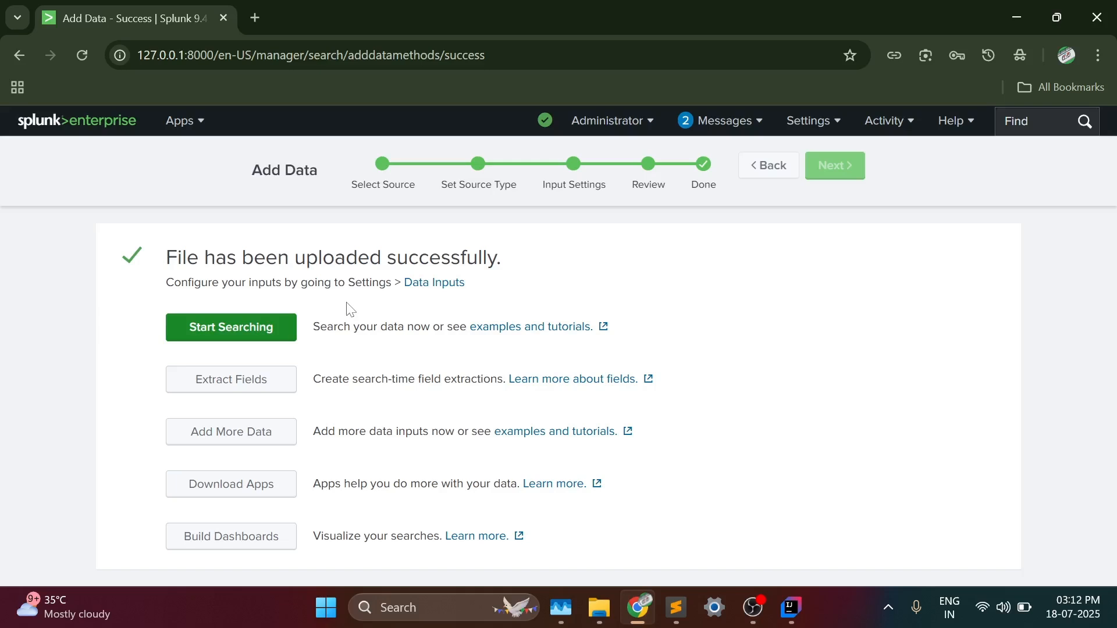
- Start searching the uploaded data and examine the source and host terms in the search query
left_click(281, 326)
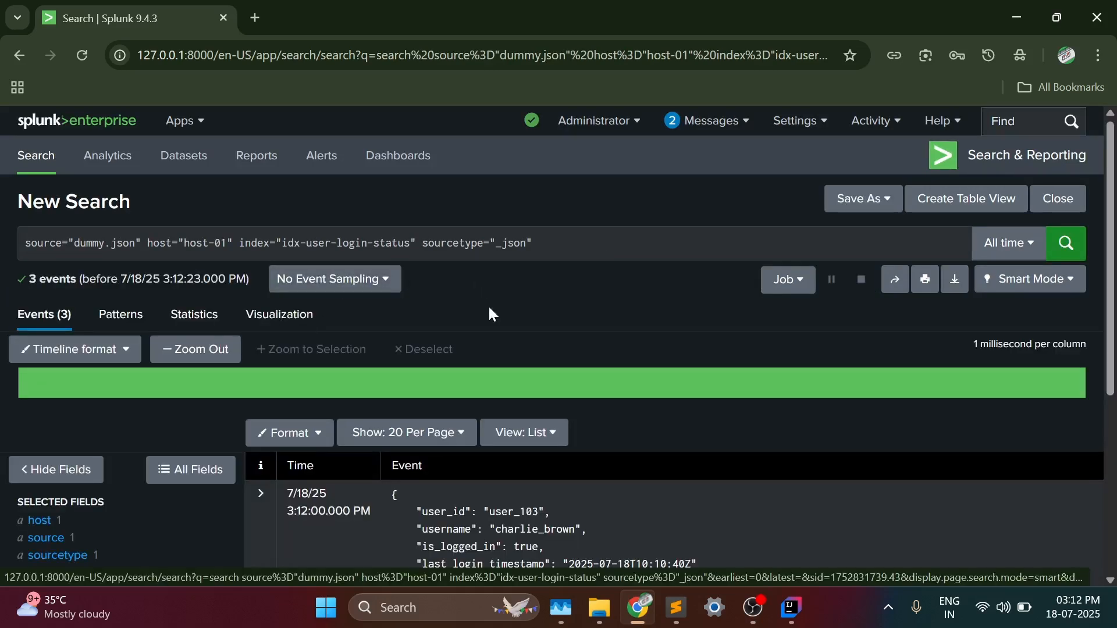
scroll(487, 305, "down", 3)
scroll(487, 305, "up", 3)
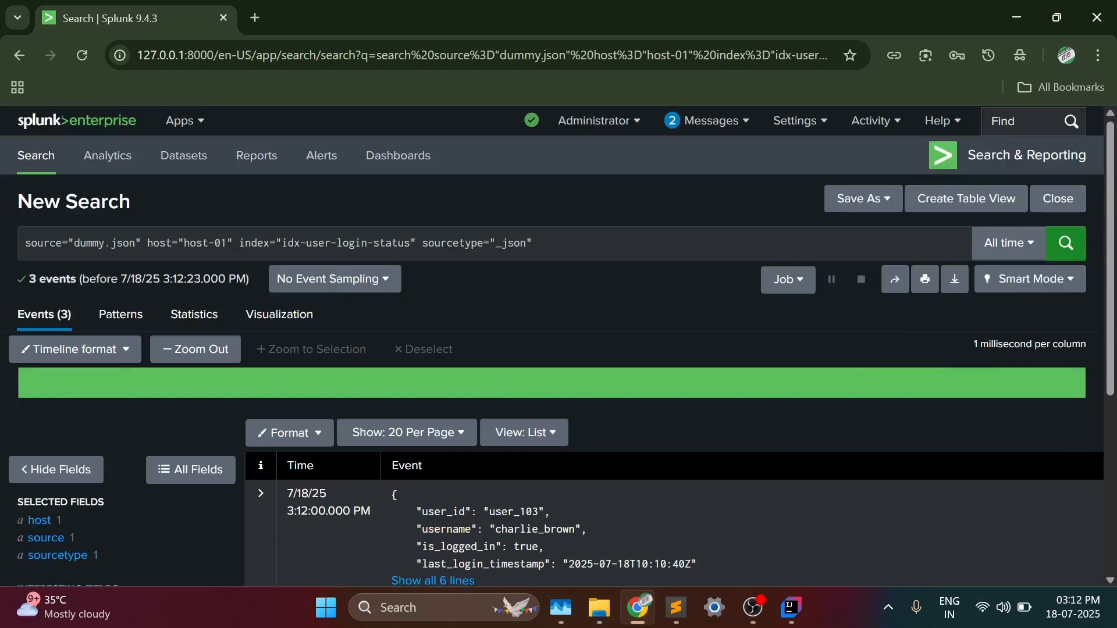
left_click_drag(25, 243, 136, 242)
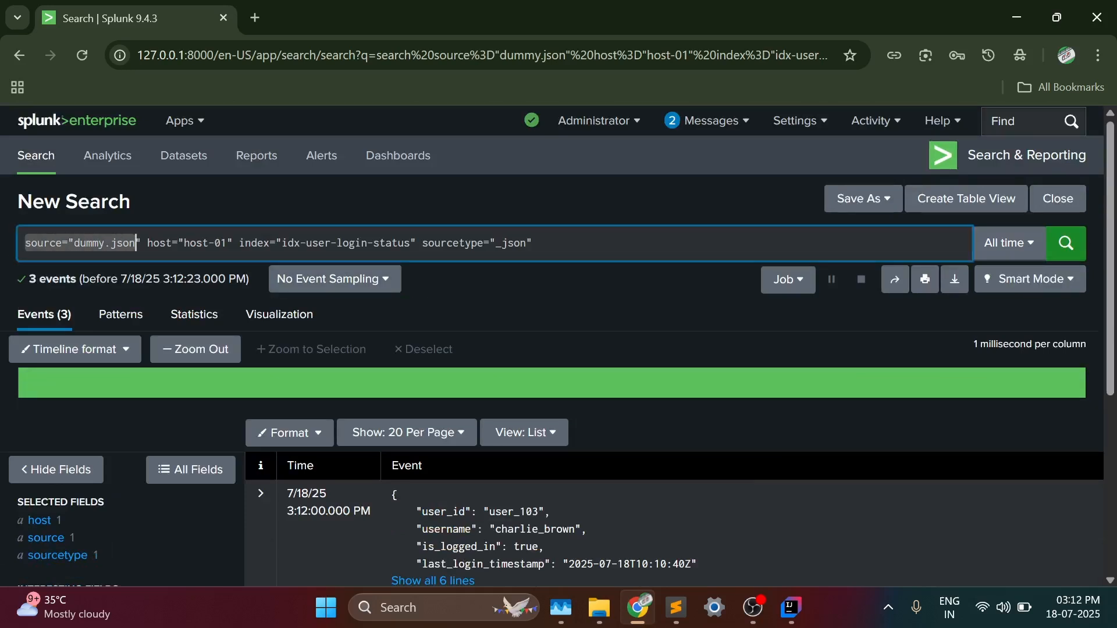
left_click(137, 243)
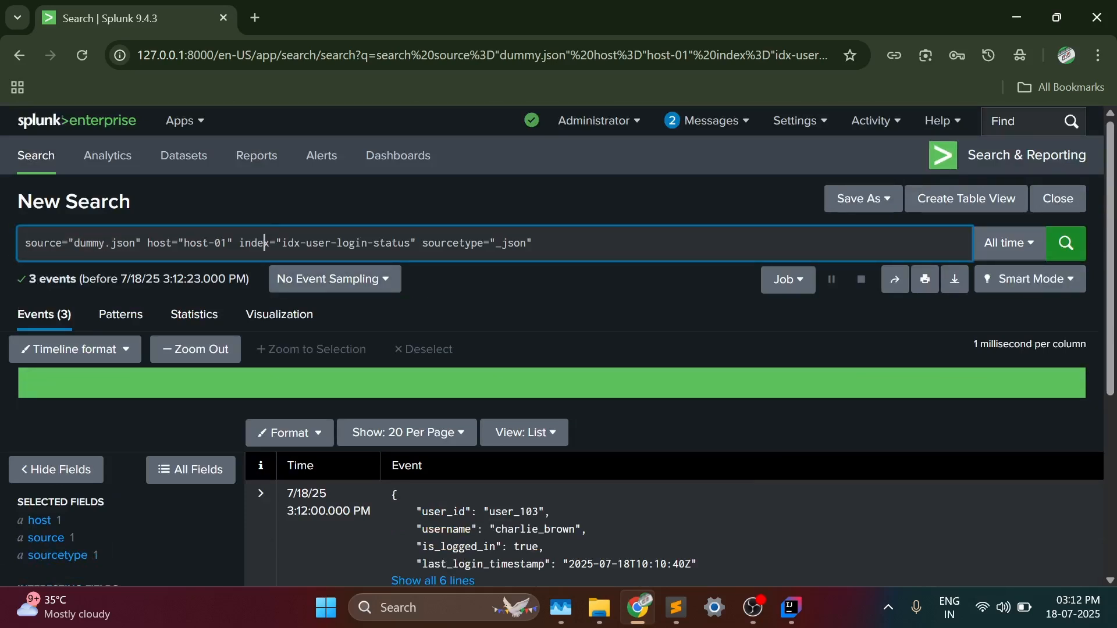
left_click_drag(136, 243, 25, 242)
left_click_drag(142, 242, 233, 243)
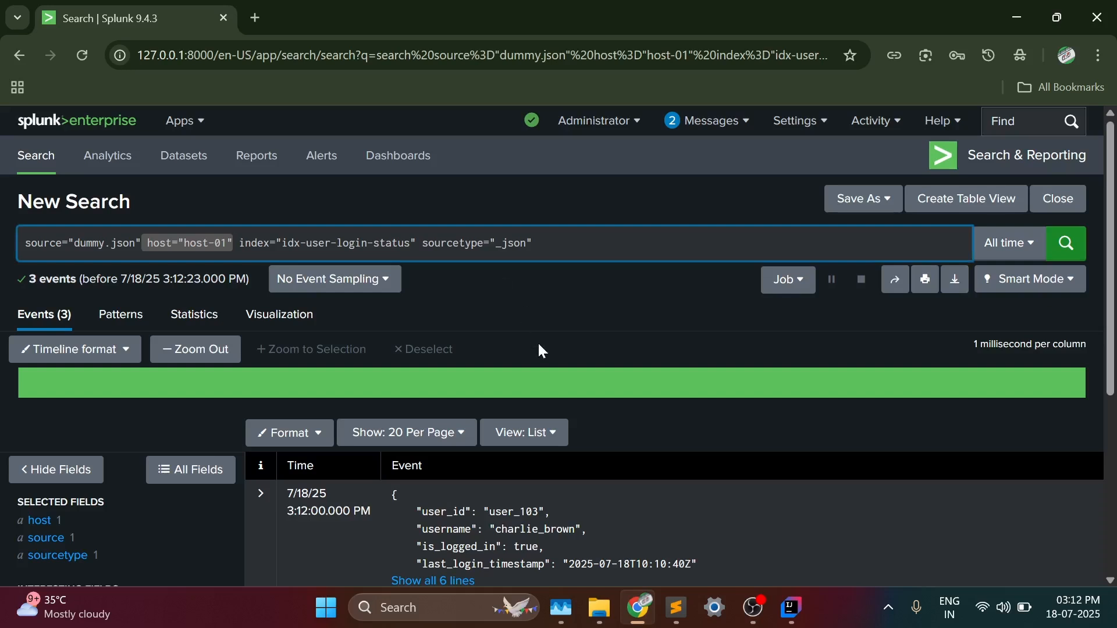
- Expand the user_103 event to all its lines and show it with syntax highlighting
scroll(541, 349, "down", 3)
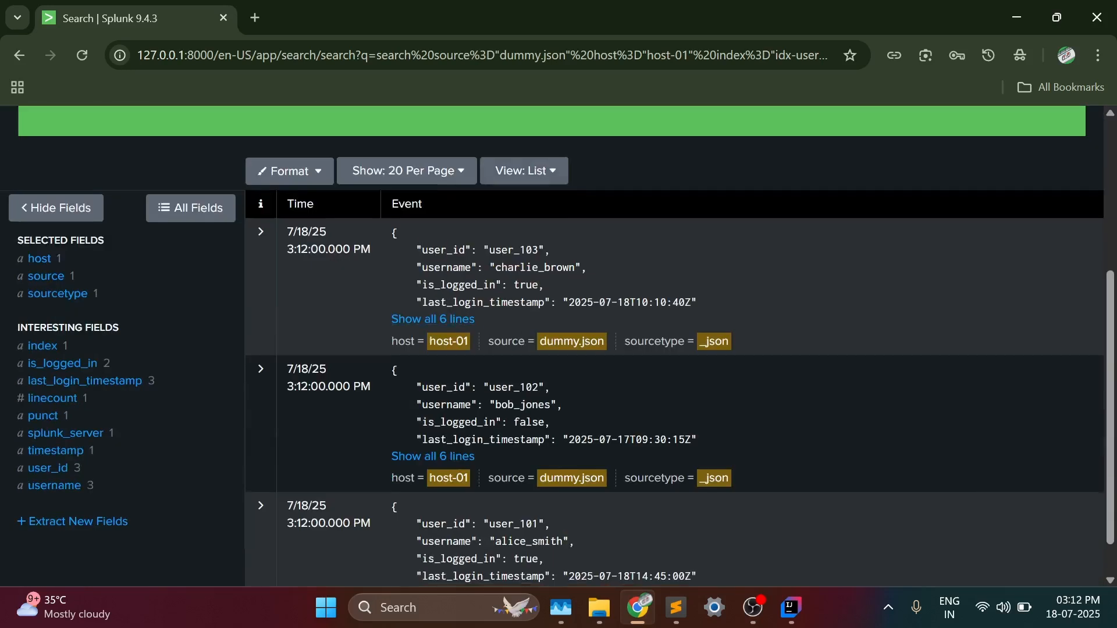
scroll(651, 427, "down", 1)
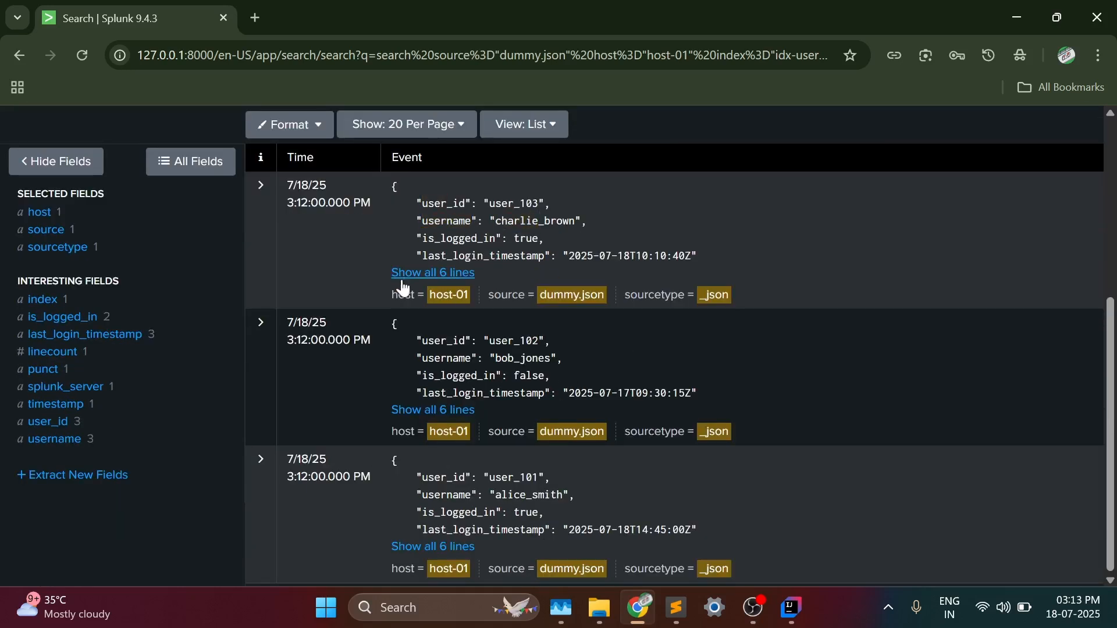
left_click(463, 273)
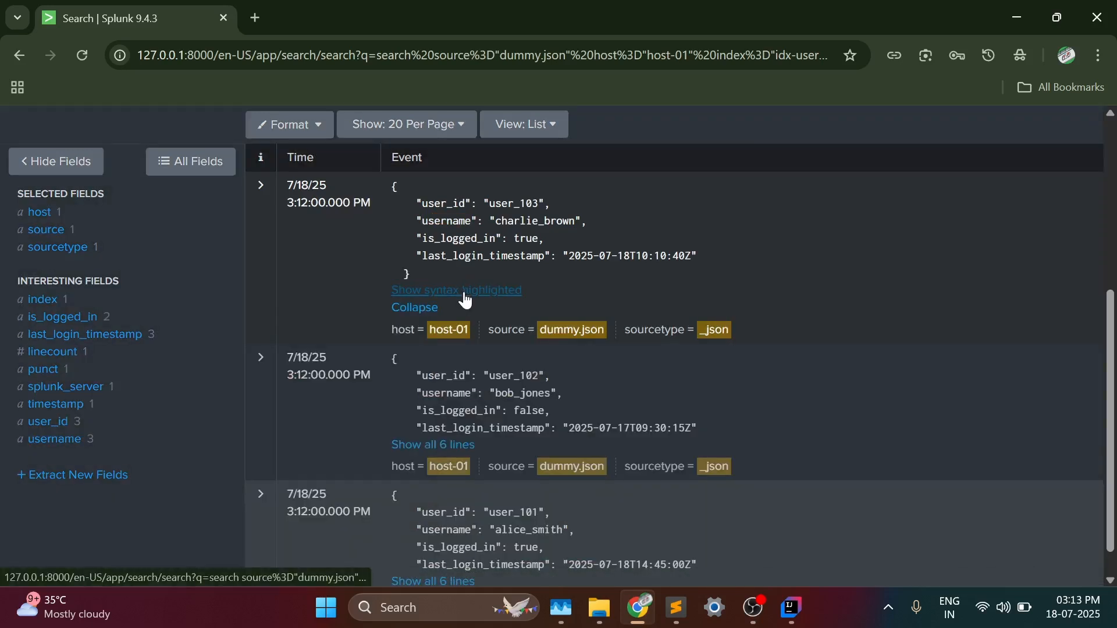
left_click(468, 291)
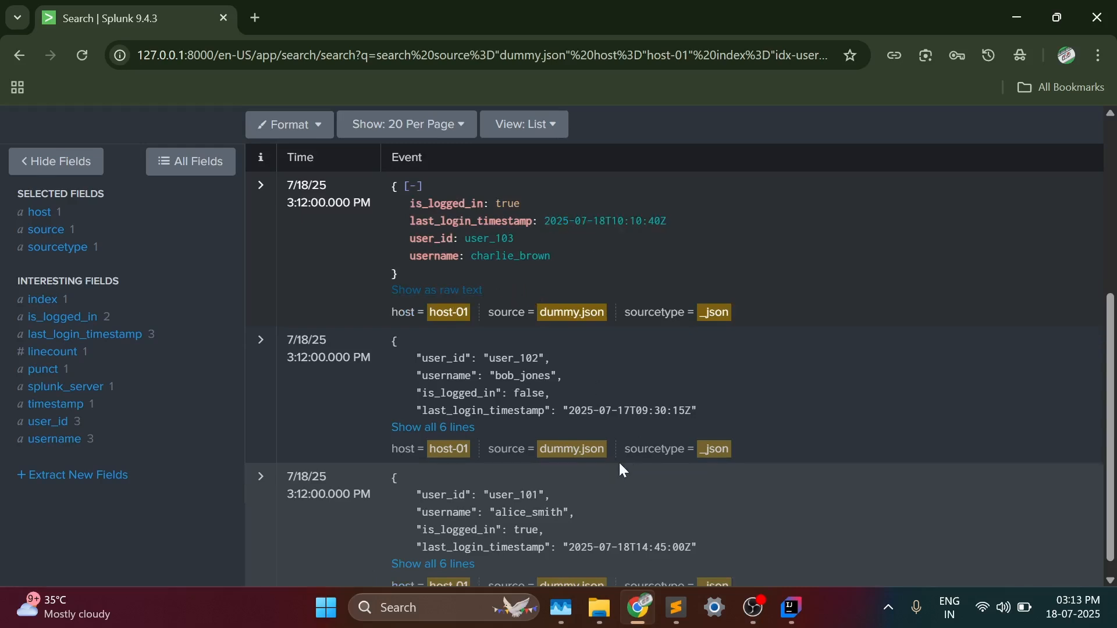
- Change the search time range to the real-time 30 minute window and look through the returned events
scroll(618, 462, "up", 5)
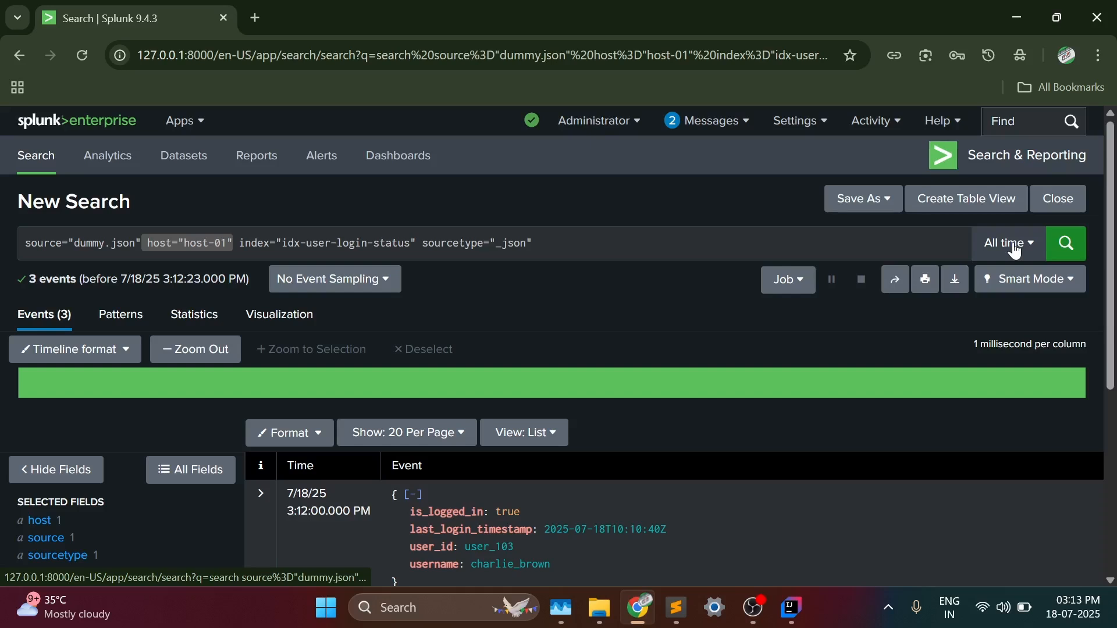
left_click(1019, 247)
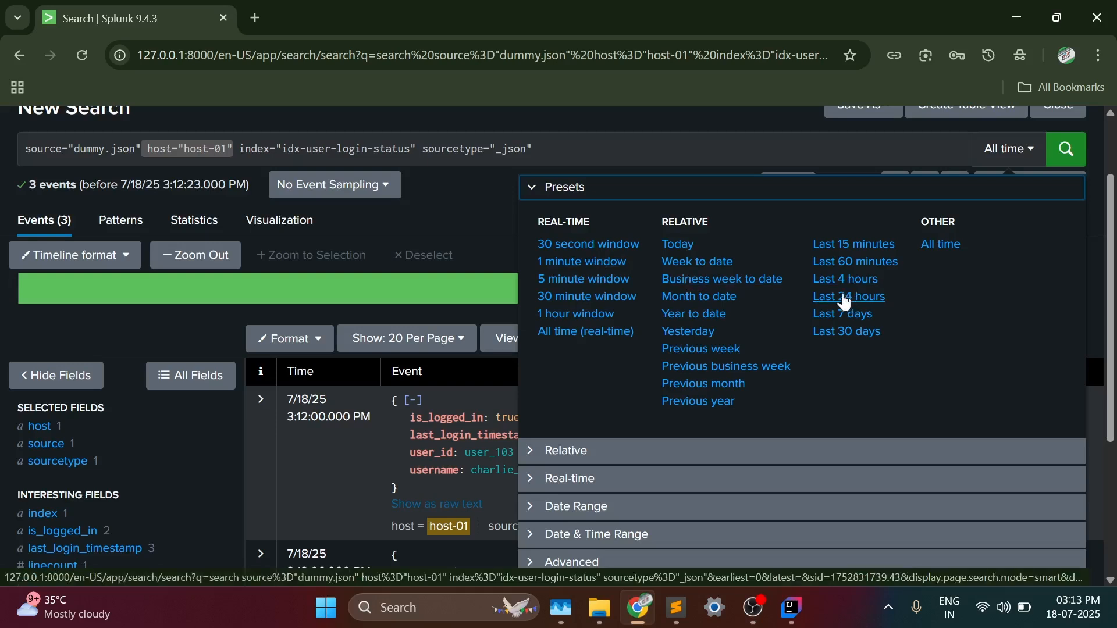
left_click(586, 302)
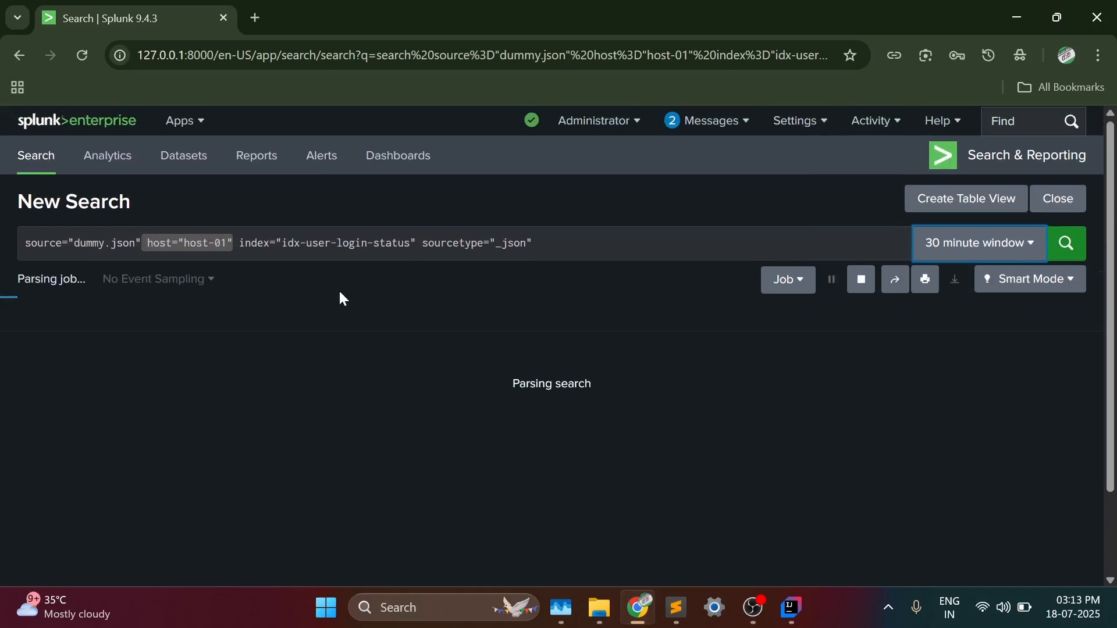
scroll(352, 308, "down", 1)
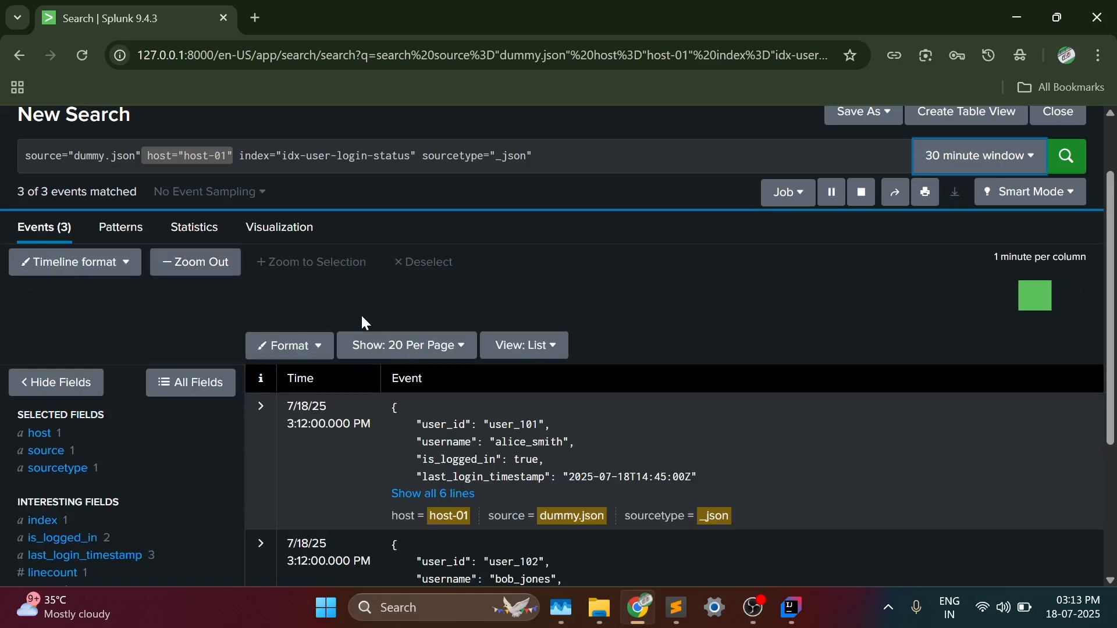
scroll(668, 394, "down", 4)
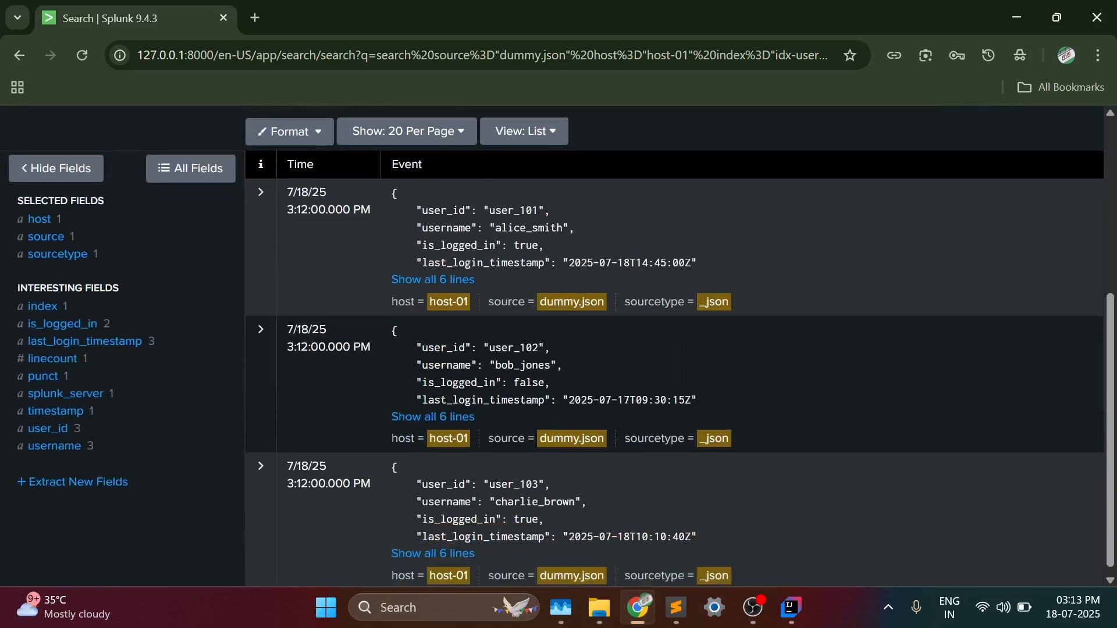
scroll(642, 400, "up", 5)
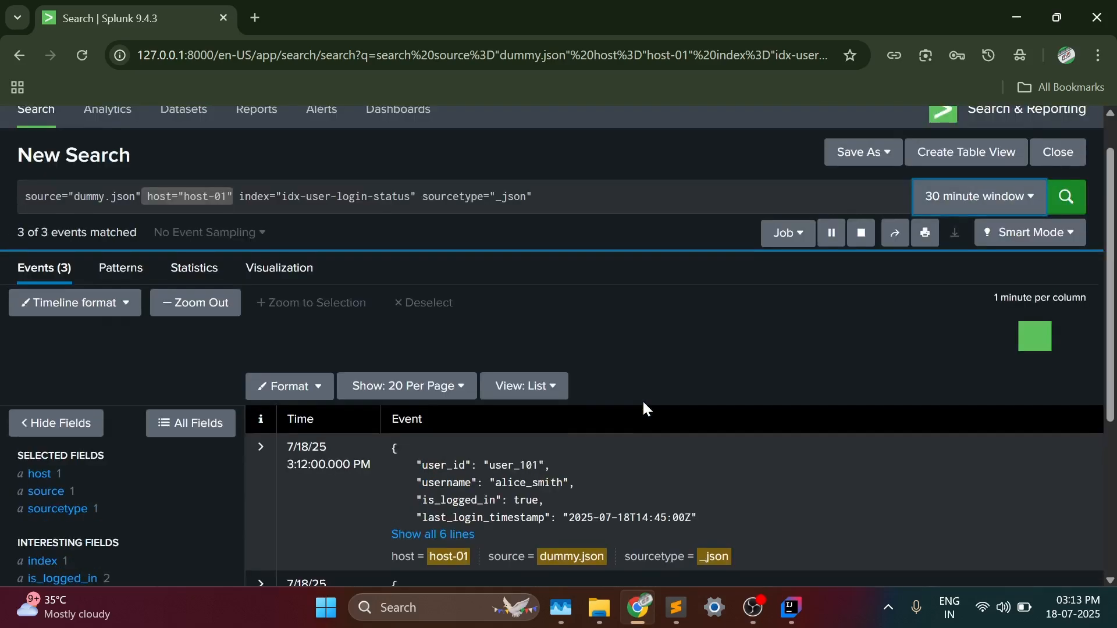
scroll(642, 406, "up", 1)
- Open the Indexes management page and filter the list by idx-user-login
left_click(796, 120)
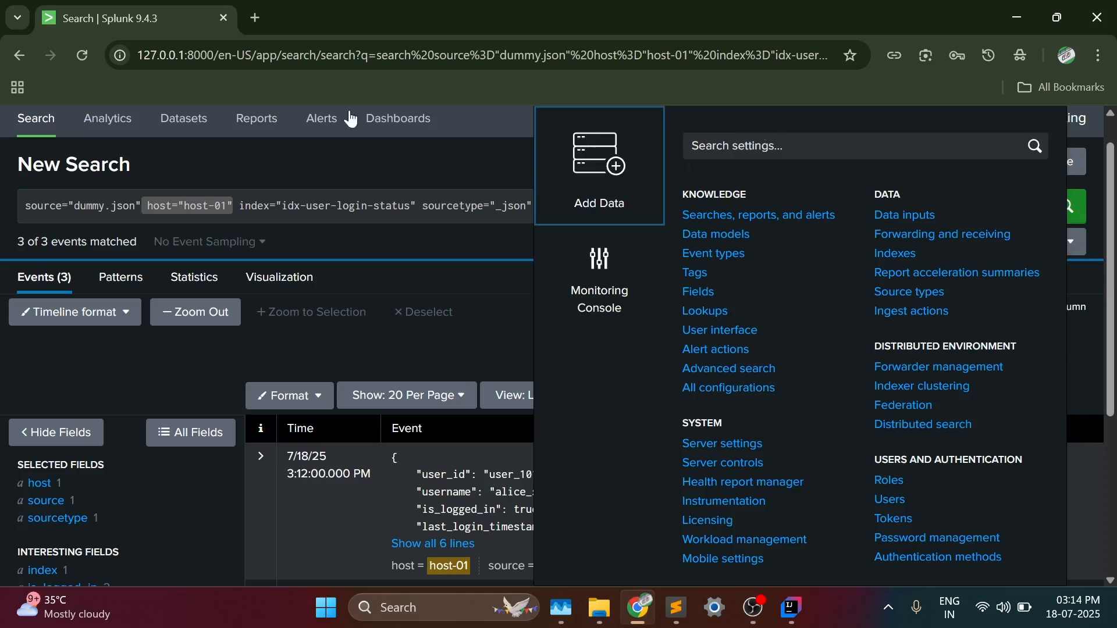
left_click(414, 140)
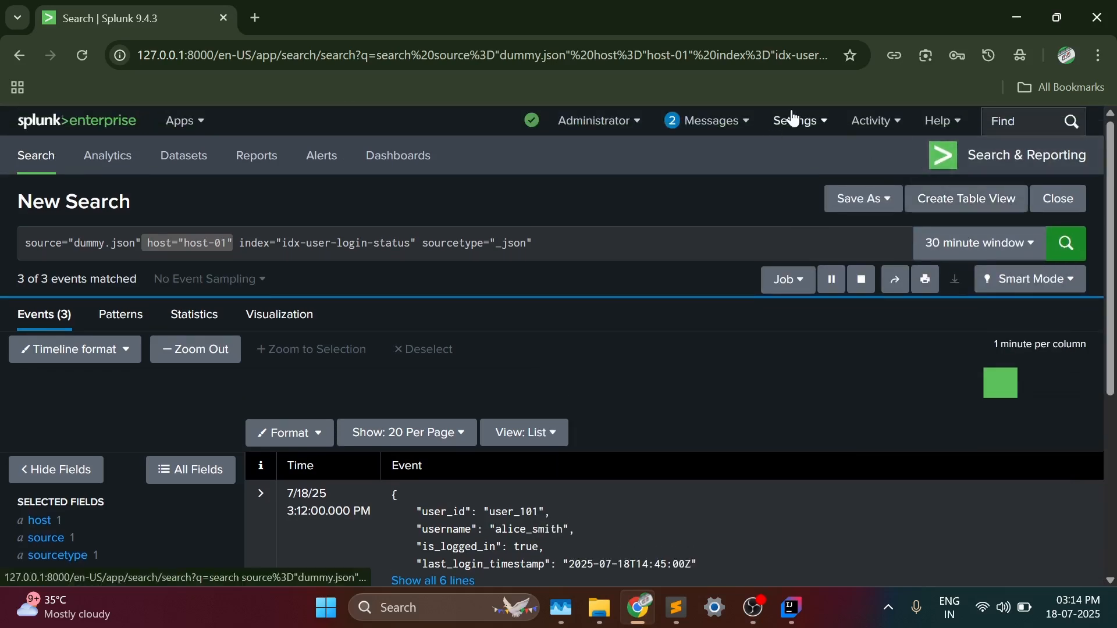
left_click(793, 118)
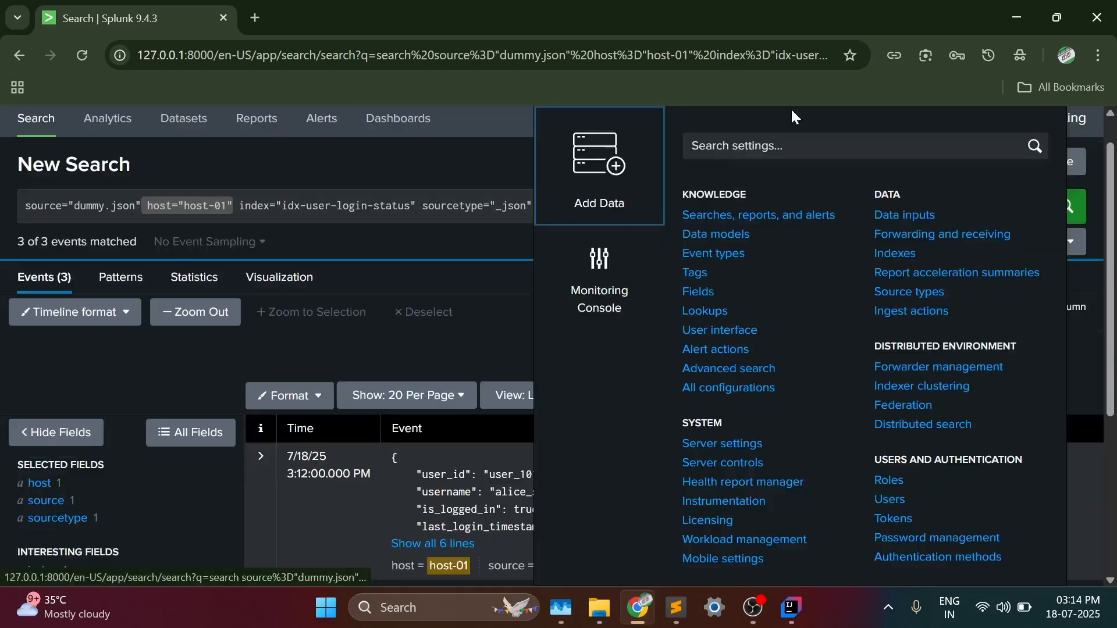
left_click(896, 254)
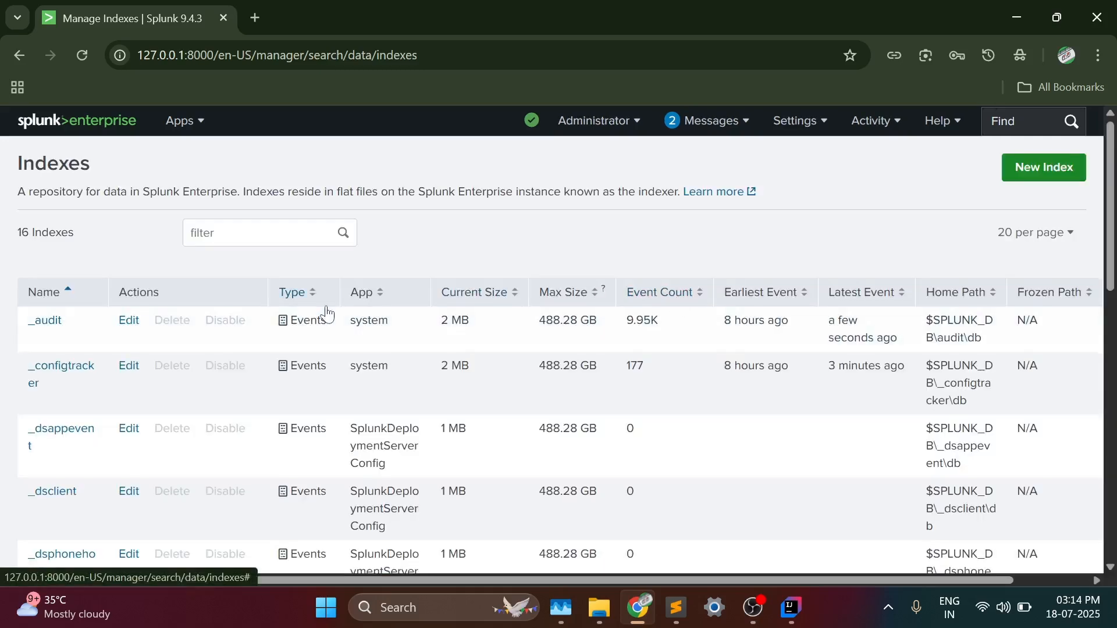
left_click(191, 232)
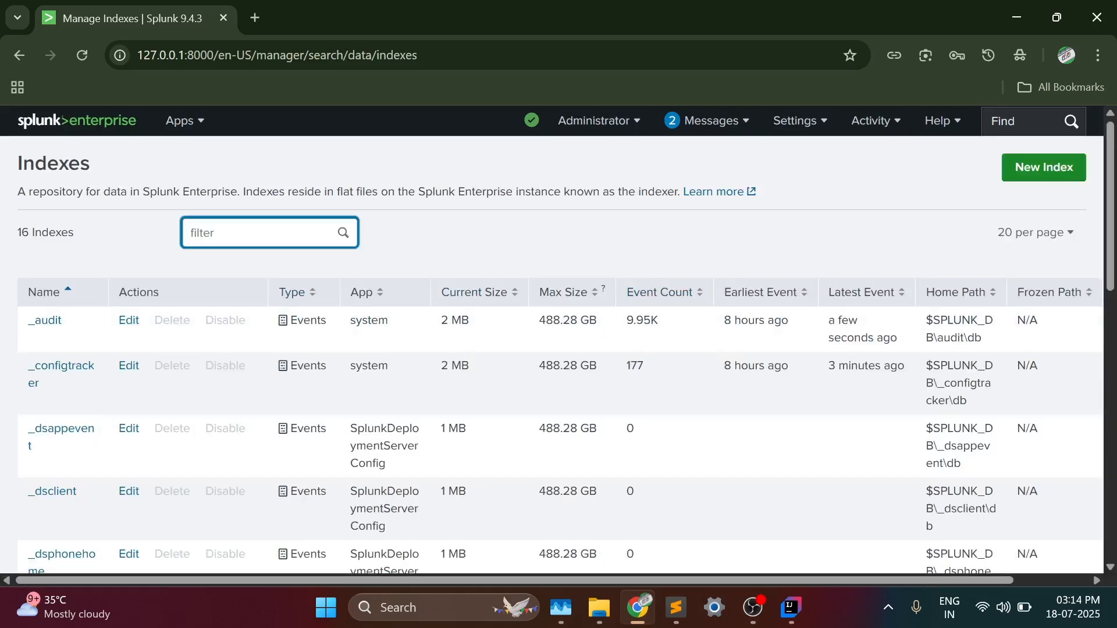
type("idx-user-login")
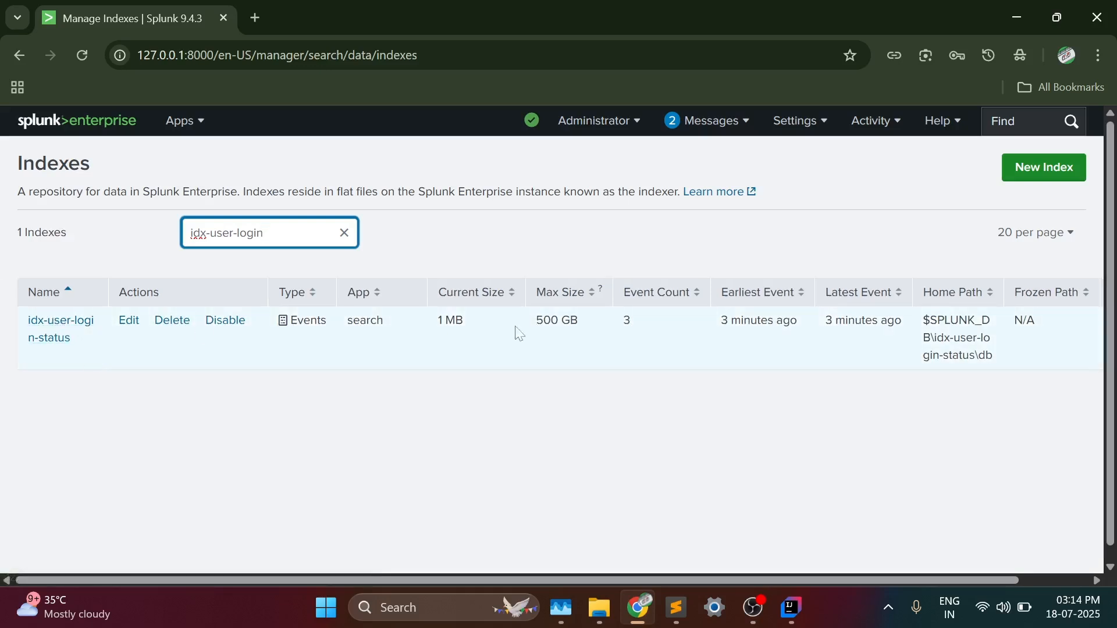
- Check the size, event count and earliest event values of the idx-user-login-status index
left_click_drag(438, 322, 582, 324)
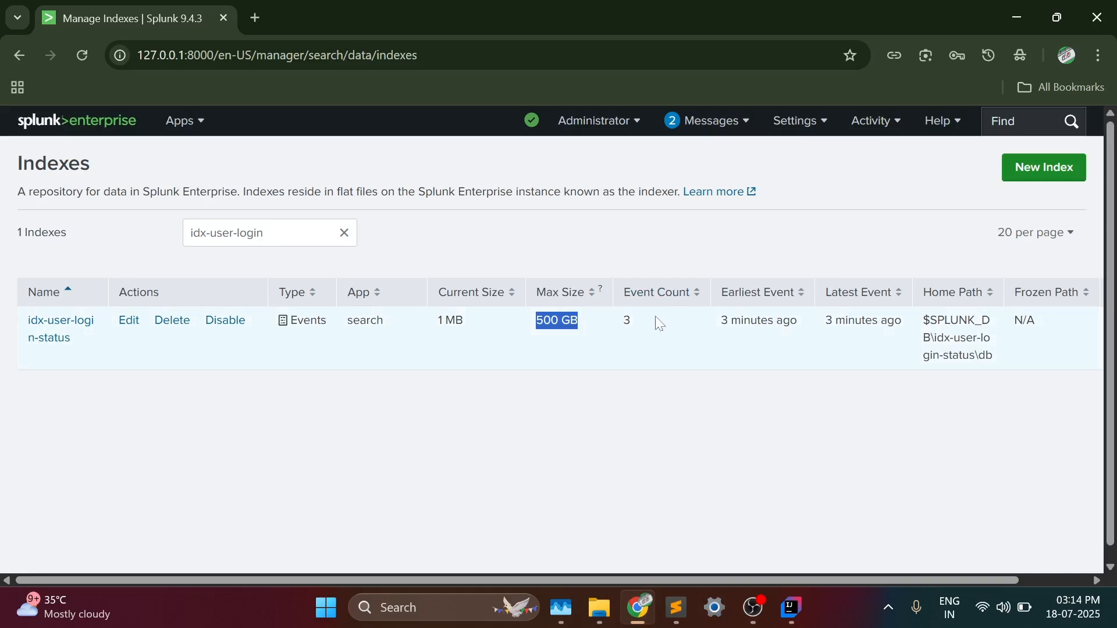
left_click_drag(656, 319, 616, 323)
left_click_drag(721, 320, 814, 323)
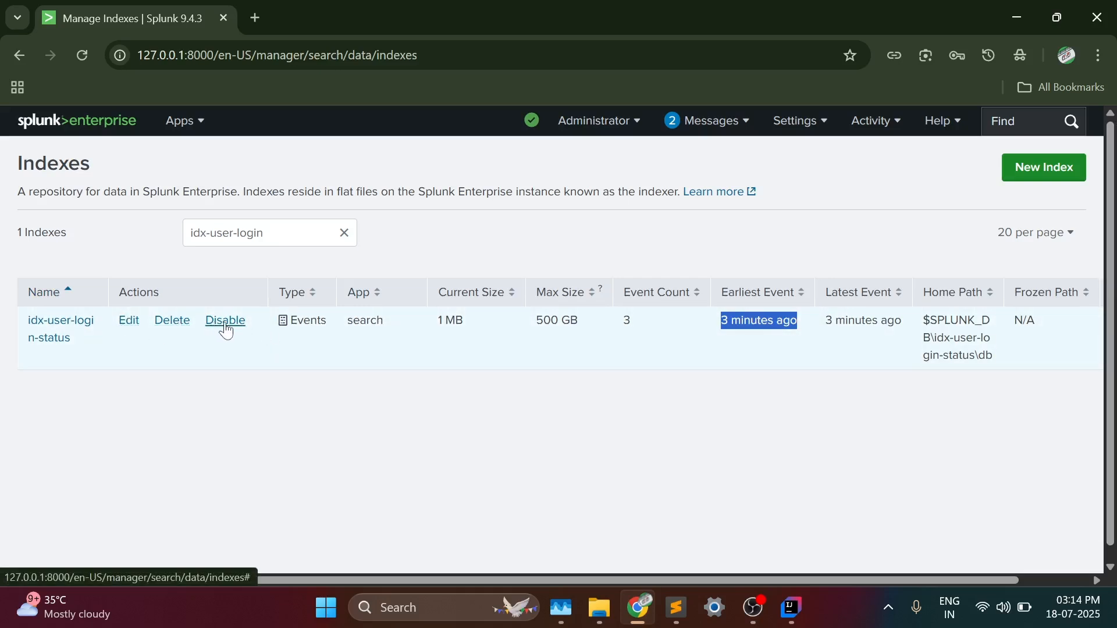
- Delete the idx-user-login-status index together with its data
left_click(185, 325)
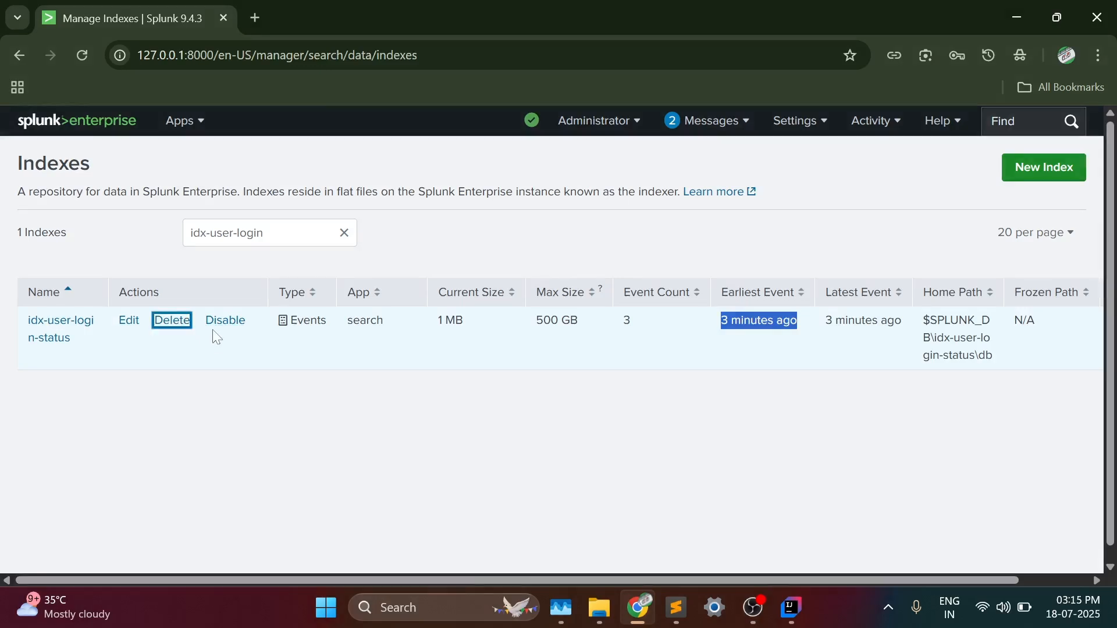
left_click(171, 325)
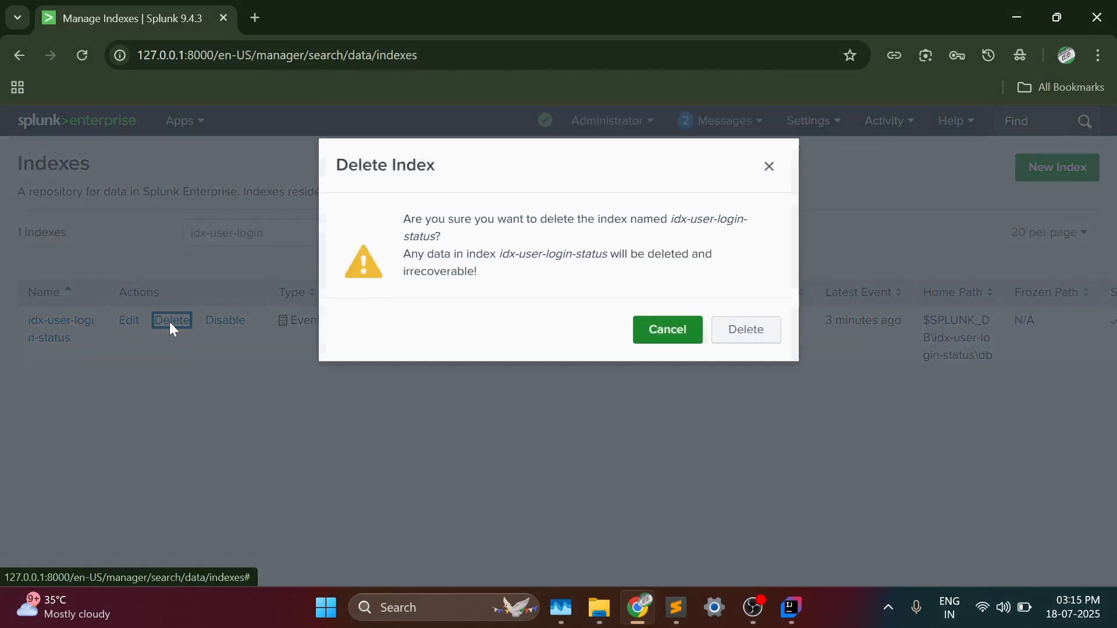
left_click(756, 335)
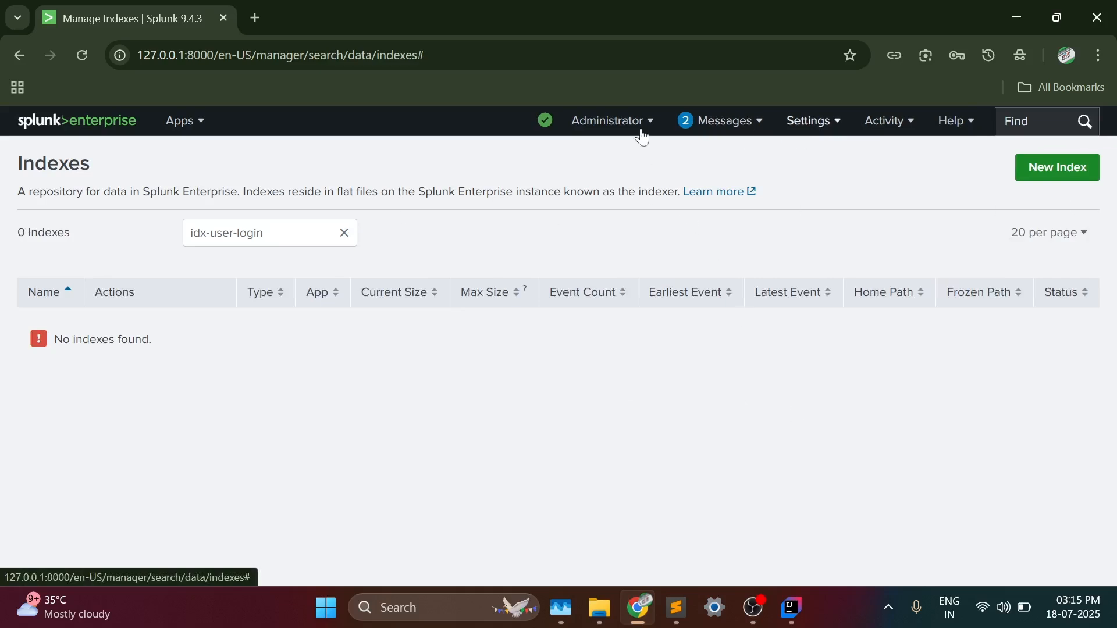
- Open the Search & Reporting app and expand its search history
left_click(182, 123)
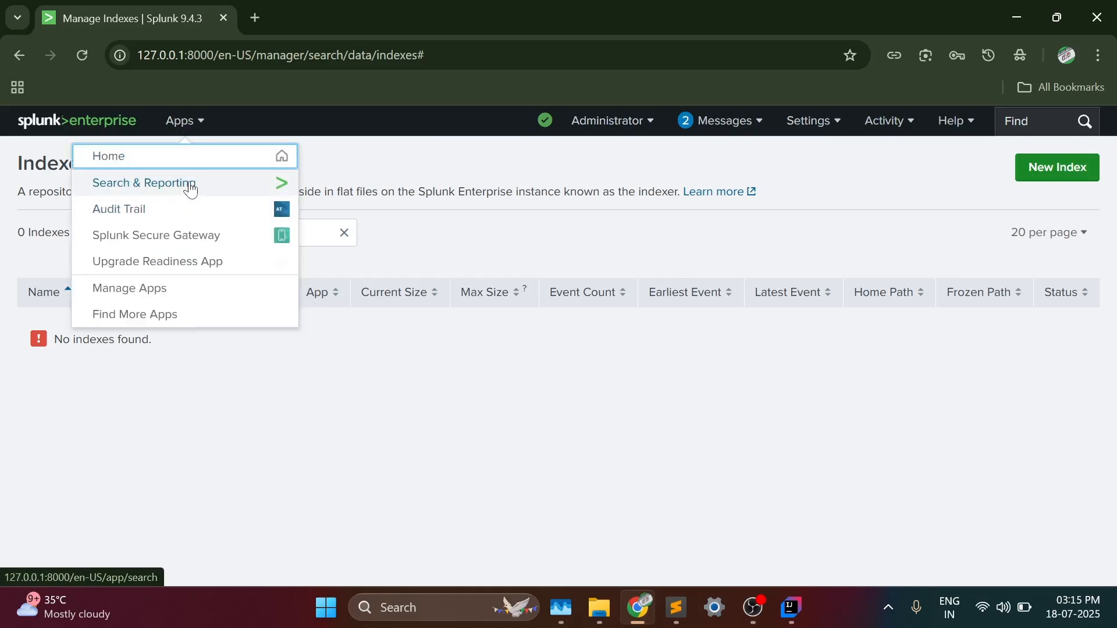
left_click(191, 186)
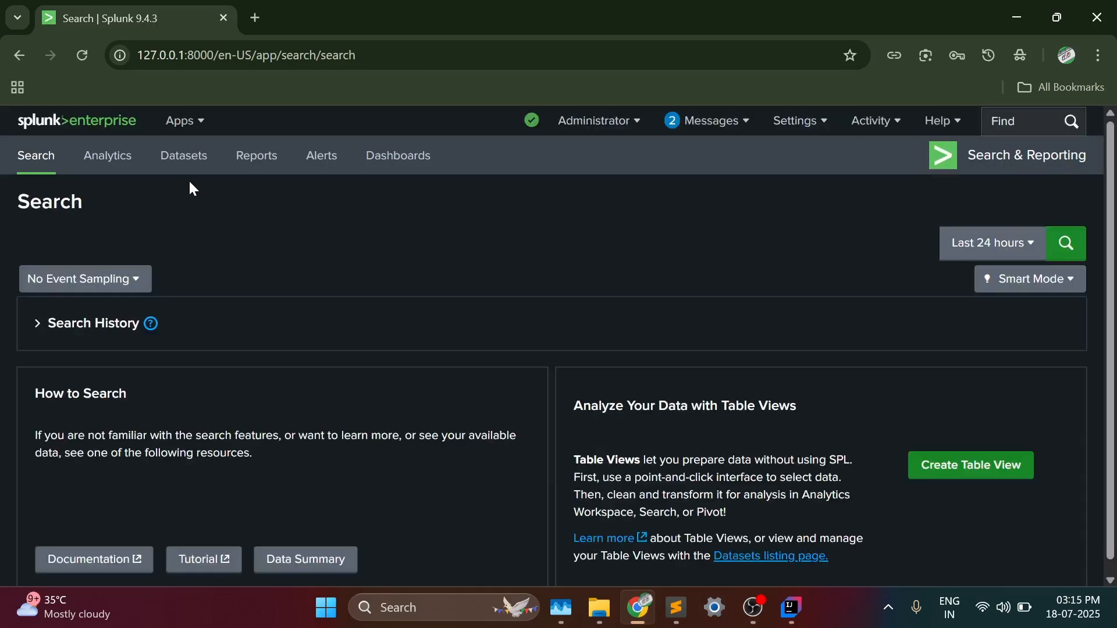
left_click(106, 324)
left_click(99, 329)
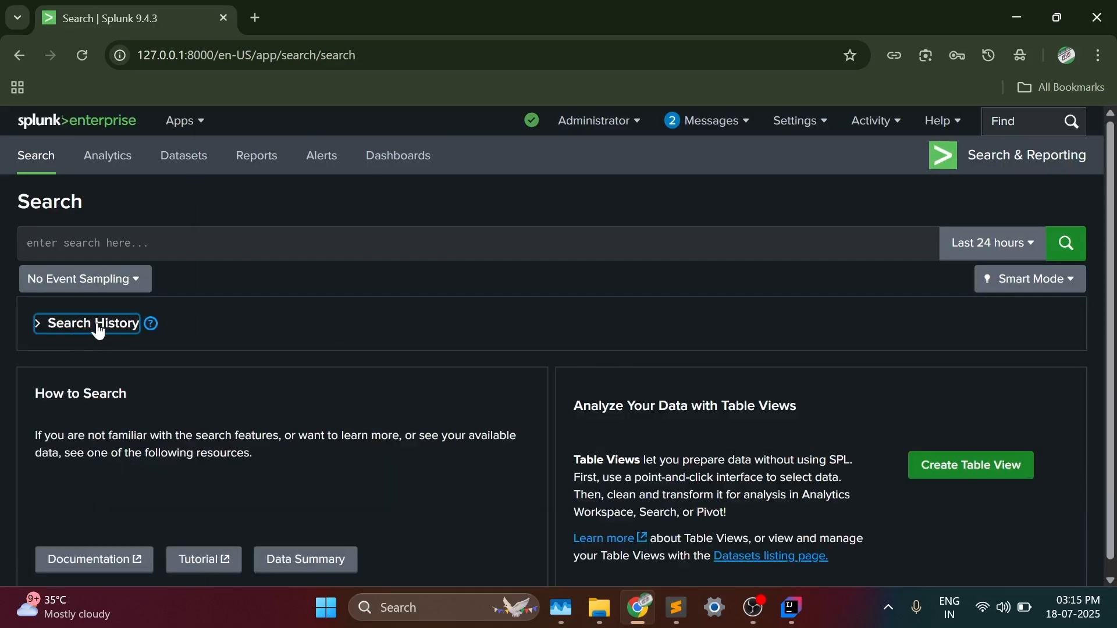
left_click(97, 330)
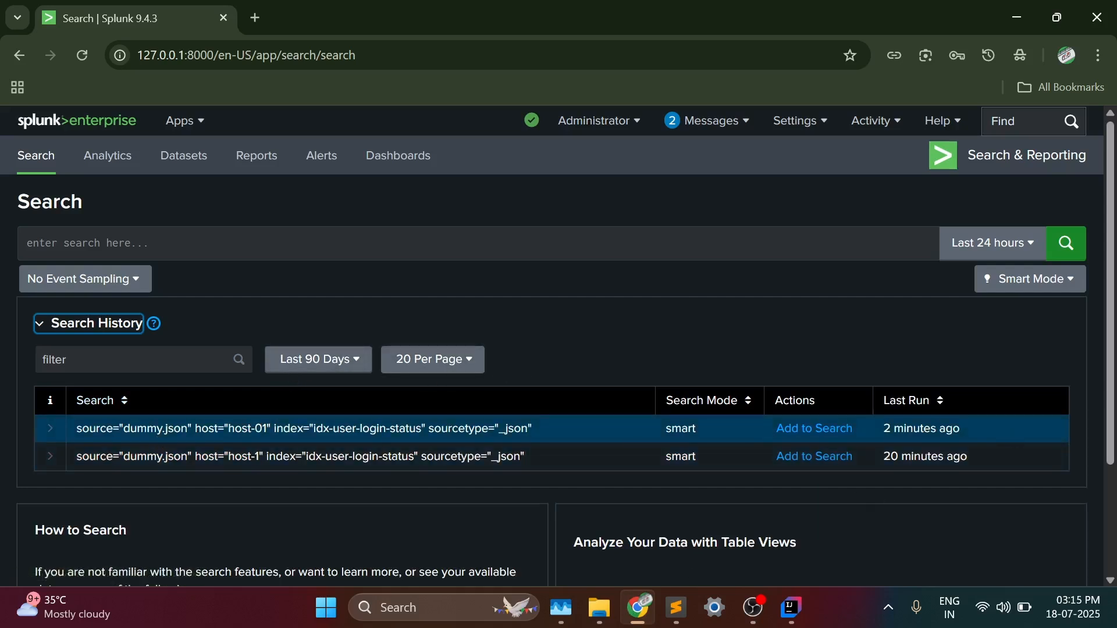
- Rerun the host-01 query for dummy.json from the search history and check whether the deleted index still returns events
left_click_drag(71, 428, 482, 428)
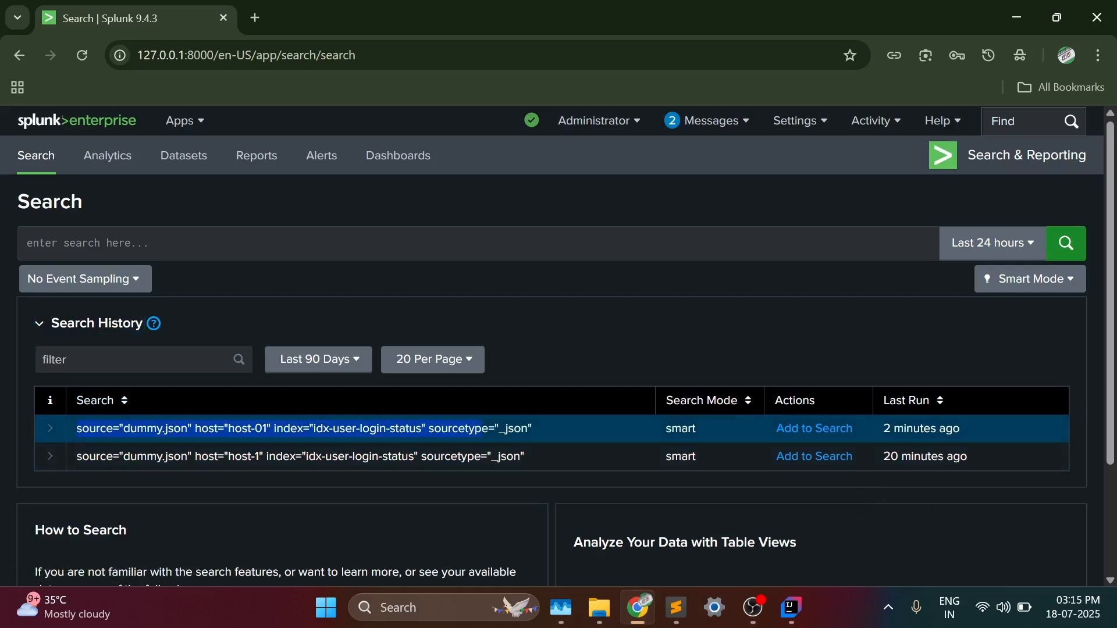
left_click(809, 430)
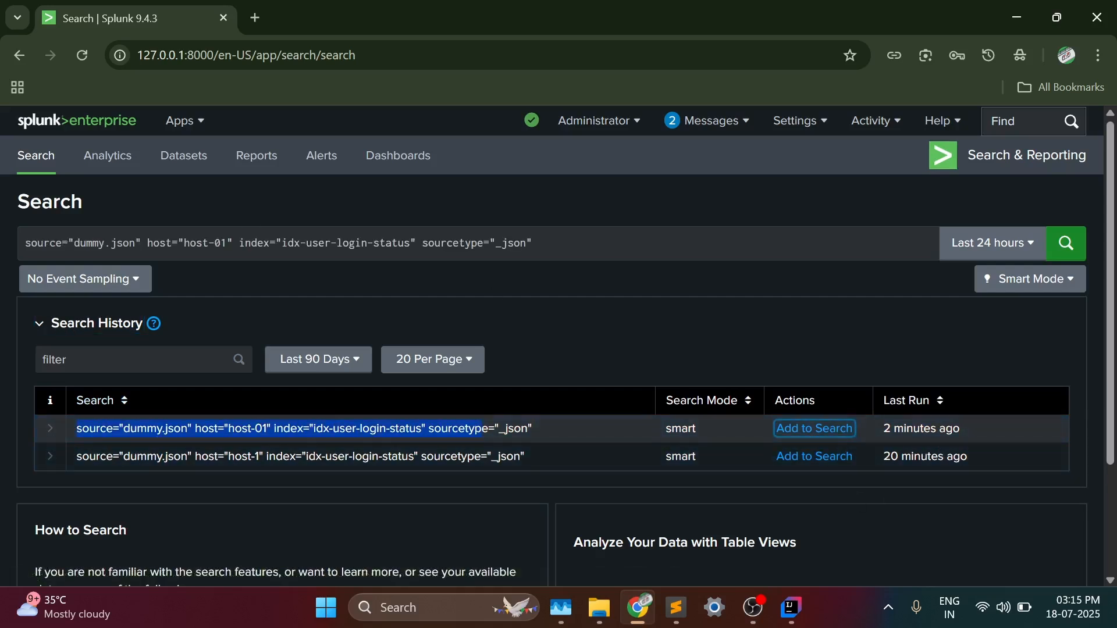
left_click(1075, 250)
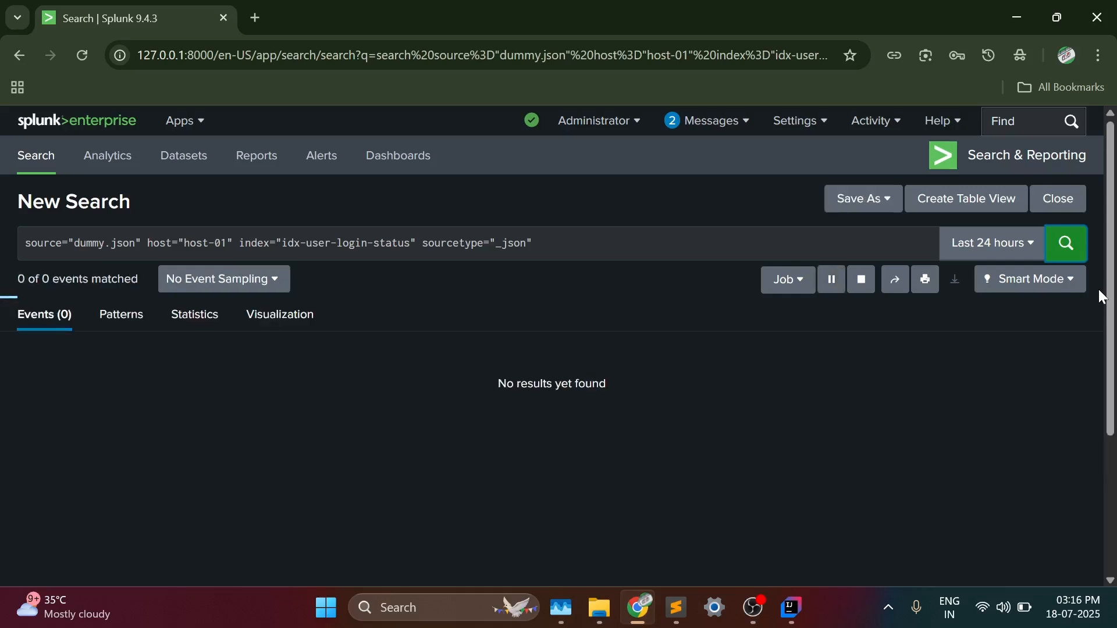
left_click_drag(426, 386, 479, 398)
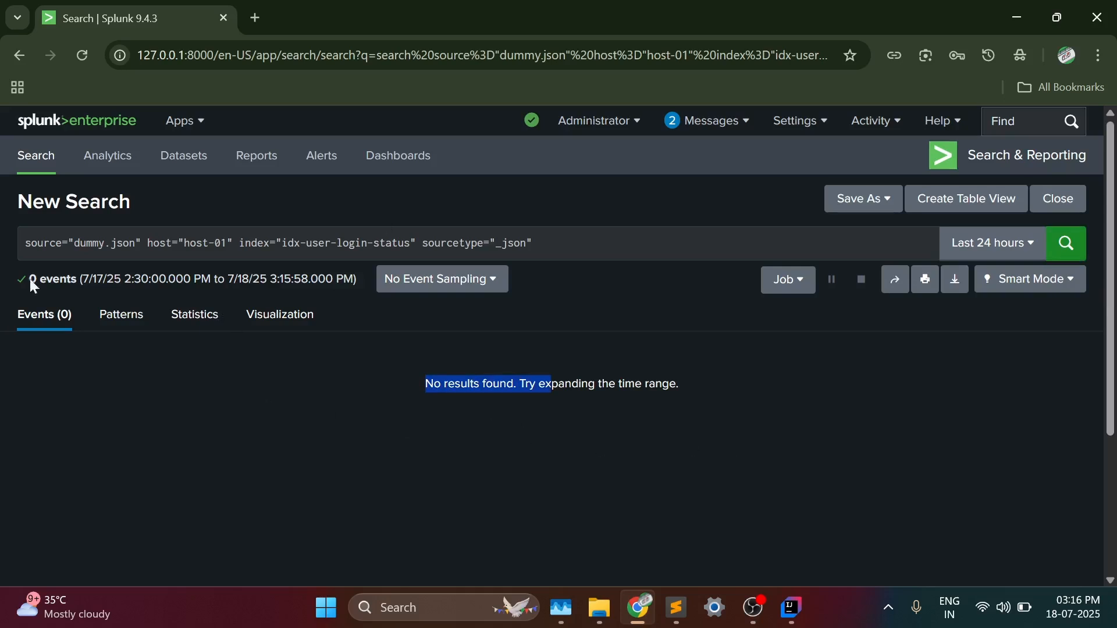
left_click_drag(405, 243, 284, 242)
left_click(932, 538)
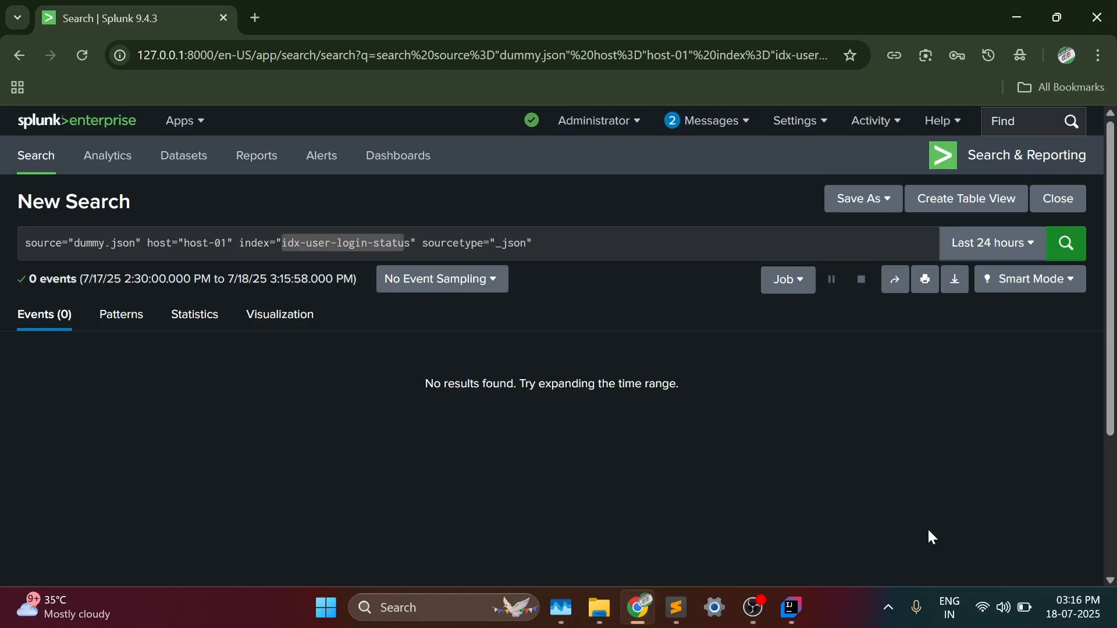